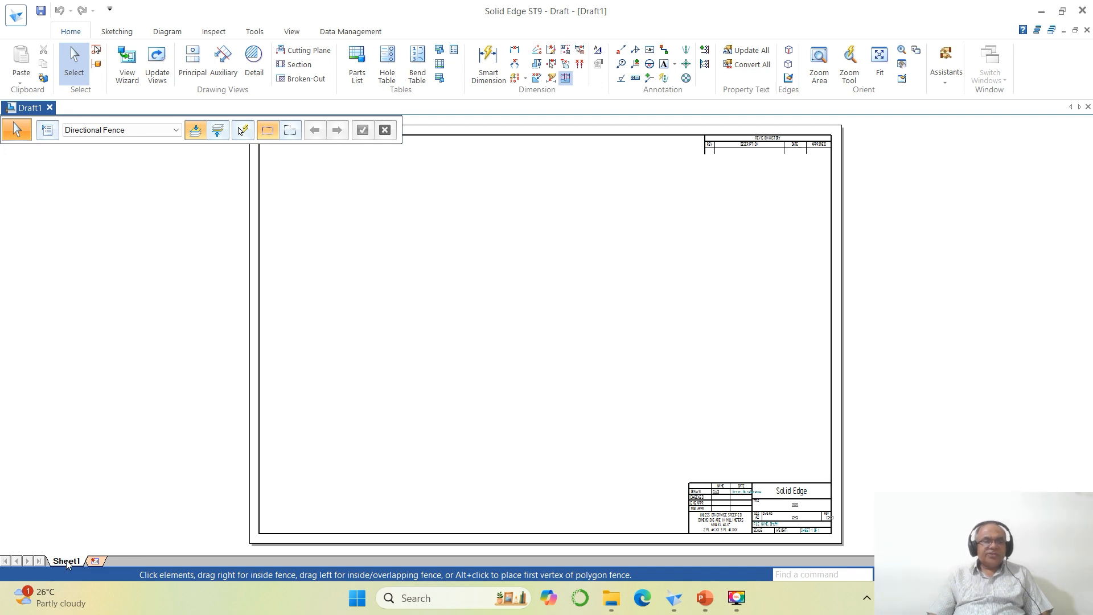
- Set Sheet1's background sheet to A4-Sheet with the background hidden, and fit the sheet in the window
{"action": "right_click", "coordinate": [67, 562]}
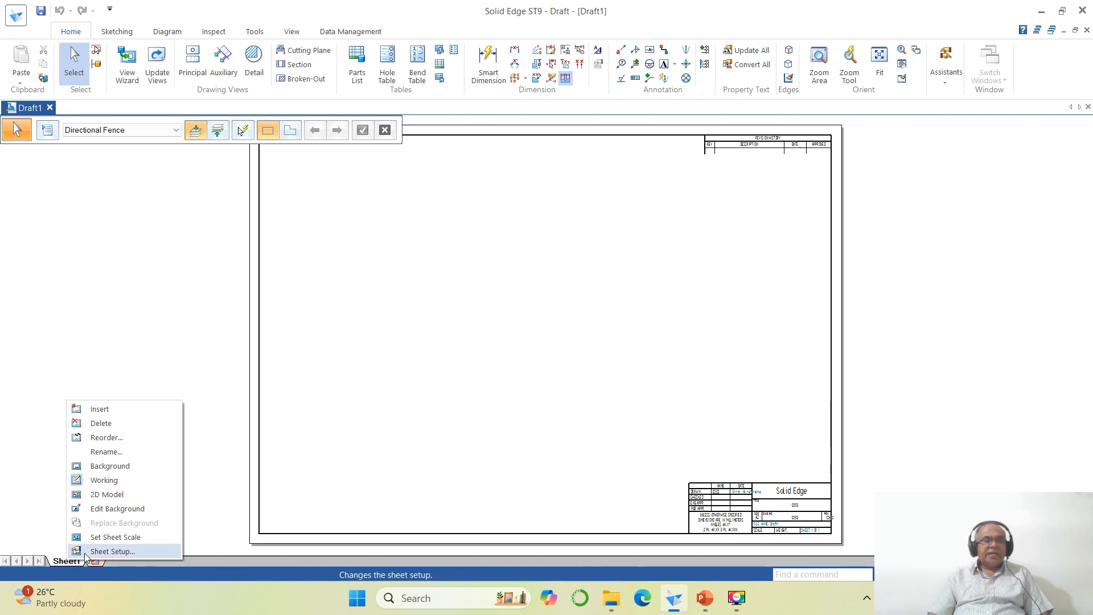
{"action": "left_click", "coordinate": [88, 551]}
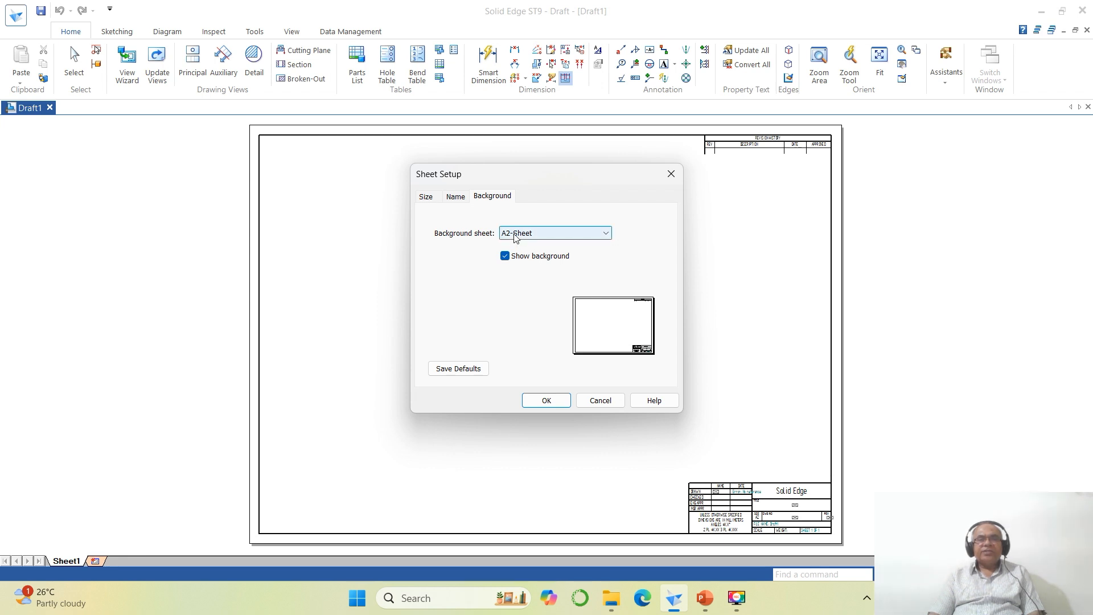
{"action": "left_click", "coordinate": [607, 234]}
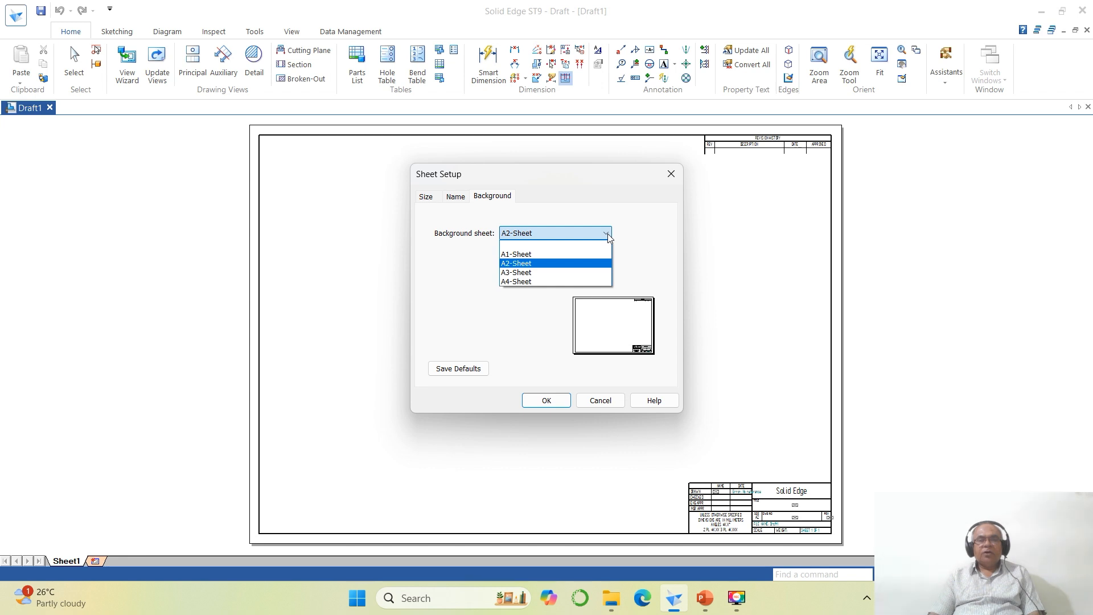
{"action": "left_click", "coordinate": [526, 281]}
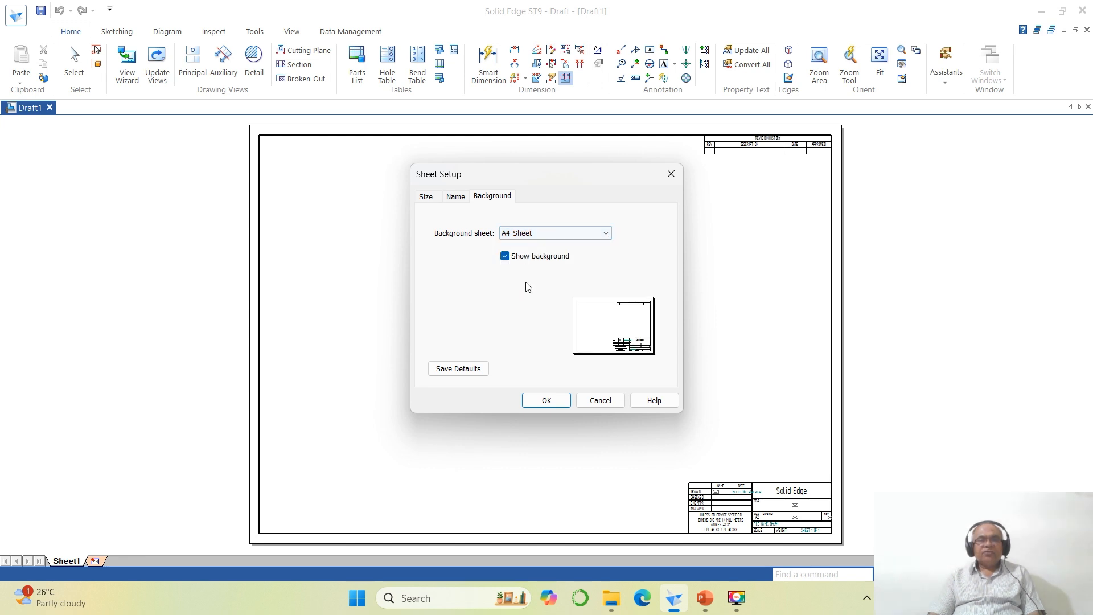
{"action": "left_click", "coordinate": [505, 256]}
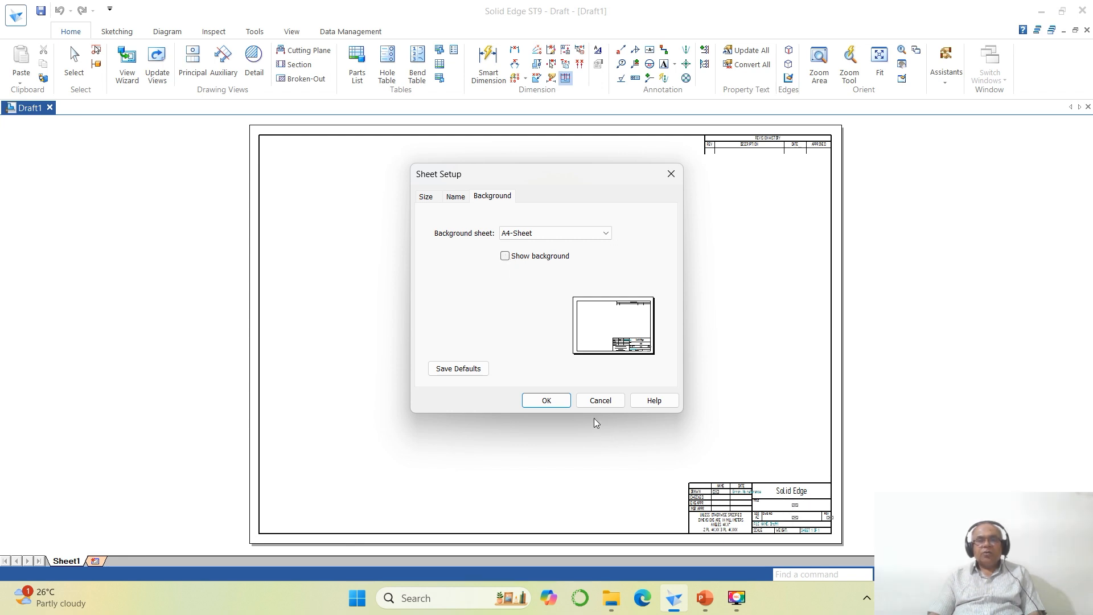
{"action": "left_click", "coordinate": [546, 402]}
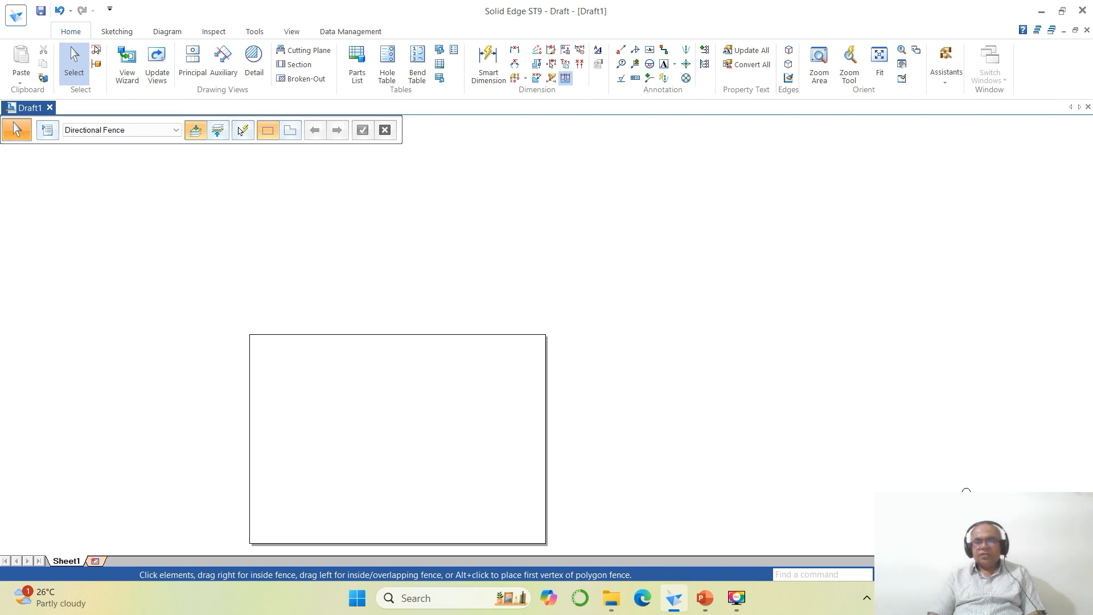
{"action": "left_click", "coordinate": [936, 574]}
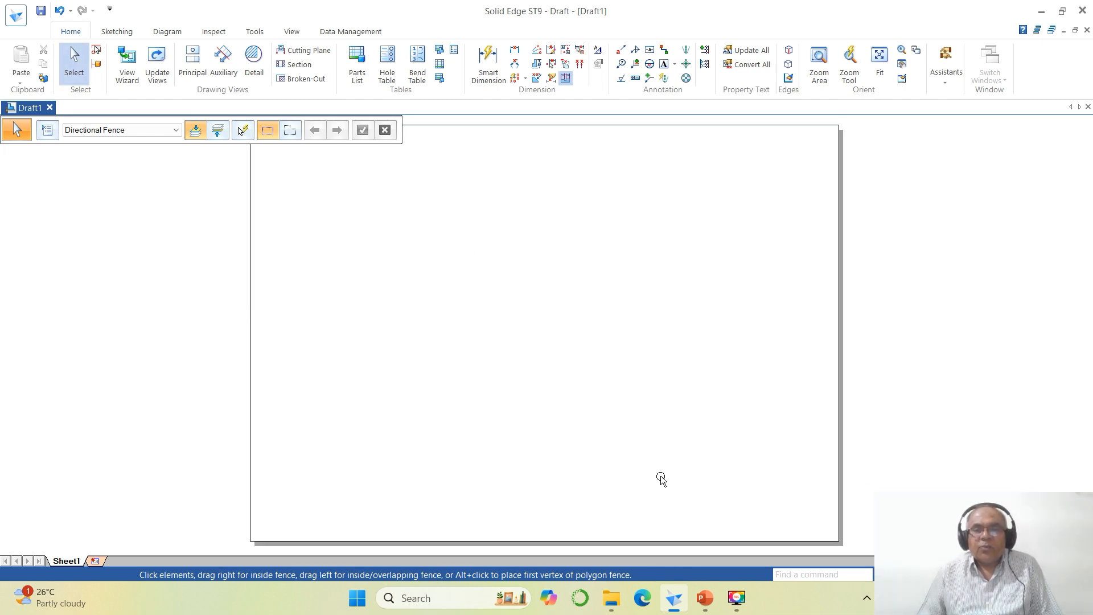
- Read the line AB problem in PowerPoint, return to Solid Edge and start a text note of size 5 near the sheet's upper-left corner
{"action": "left_click", "coordinate": [704, 599]}
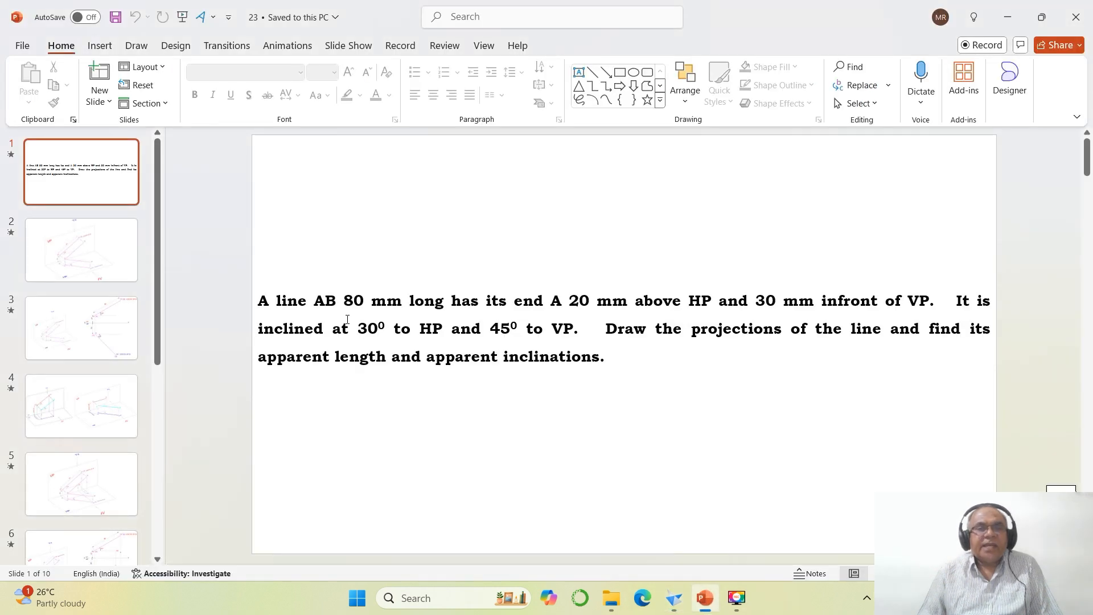
{"action": "left_click", "coordinate": [675, 606]}
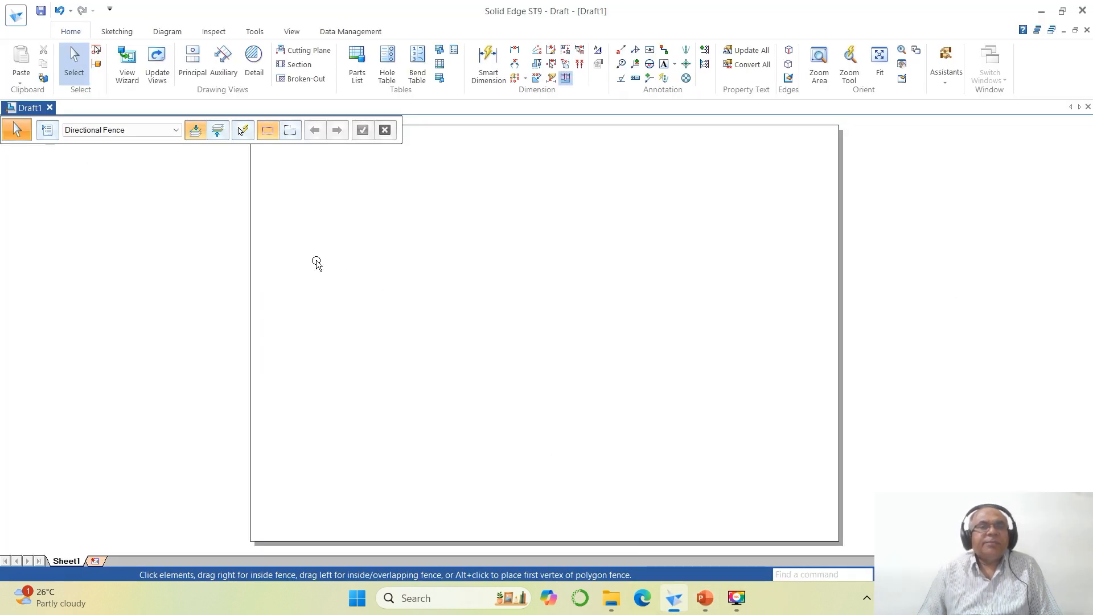
{"action": "left_click", "coordinate": [111, 33]}
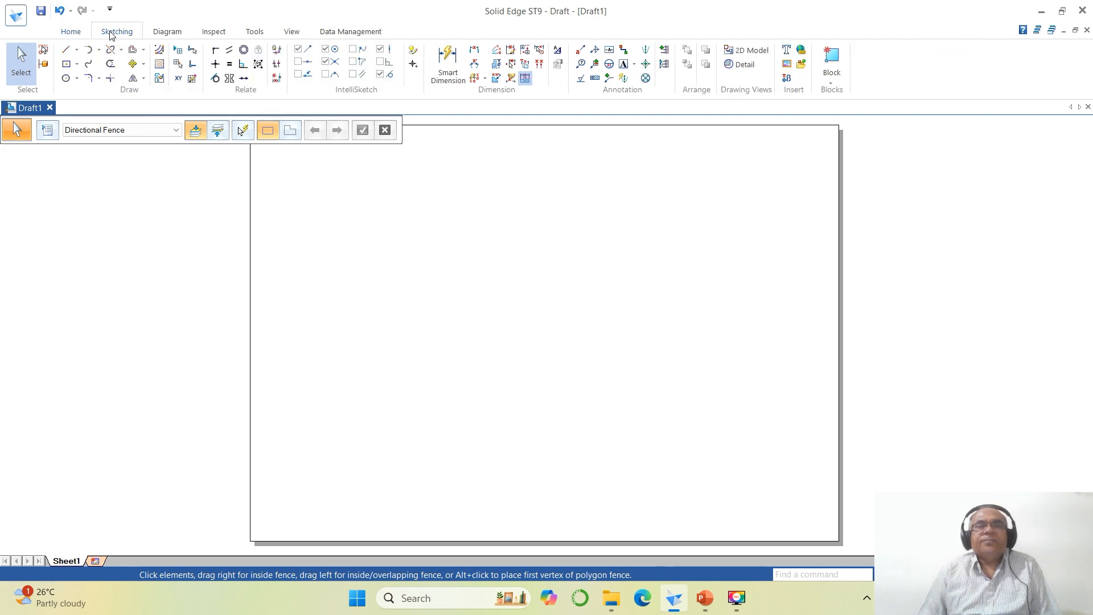
{"action": "left_click", "coordinate": [624, 65]}
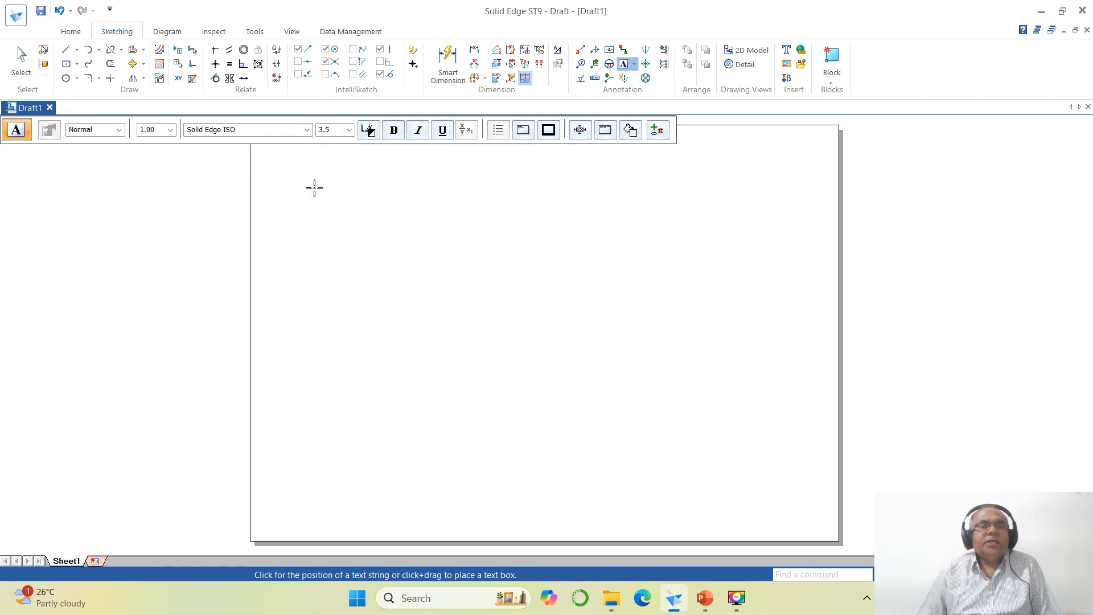
{"action": "left_click", "coordinate": [338, 131]}
{"action": "key", "text": "BackSpace"}
{"action": "type", "text": "5"}
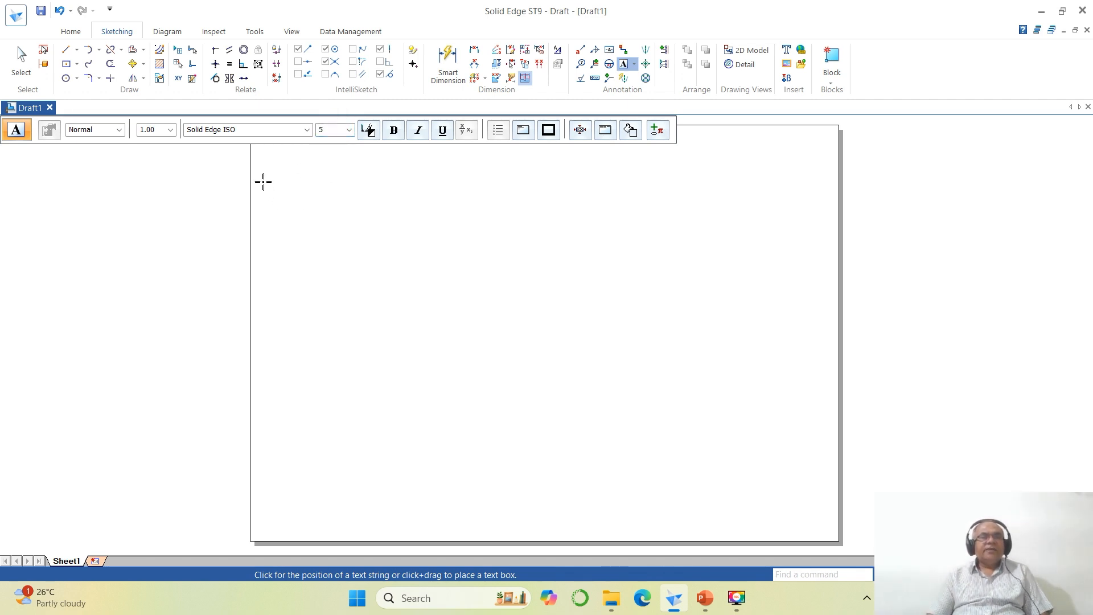
{"action": "left_click", "coordinate": [264, 181]}
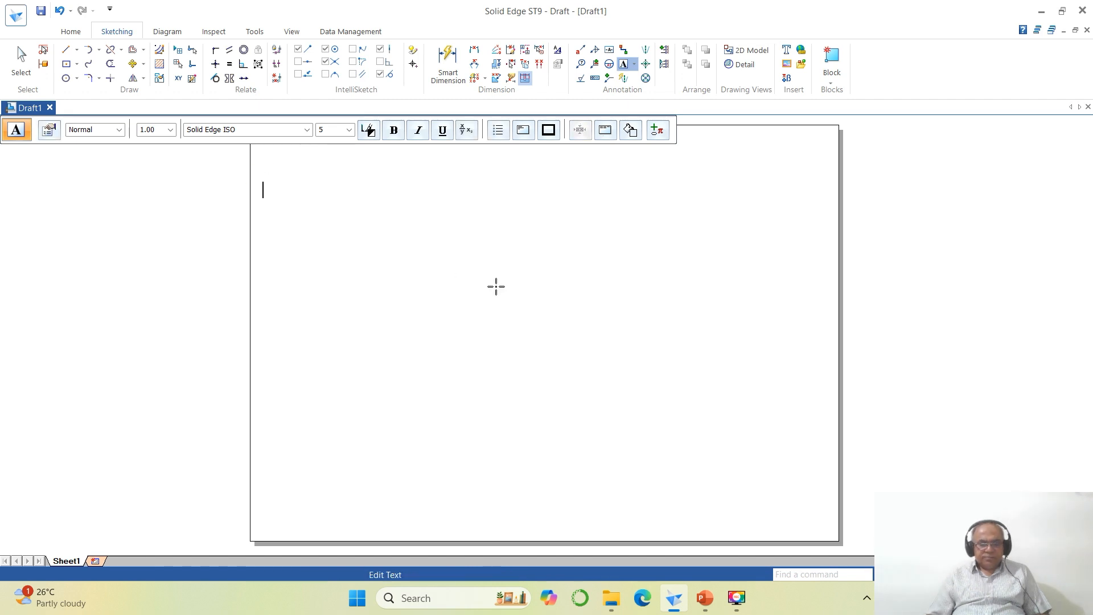
- Change the note's font to Times New Roman, clear the trial letter and restart the text slightly further right
{"action": "type", "text": "A"}
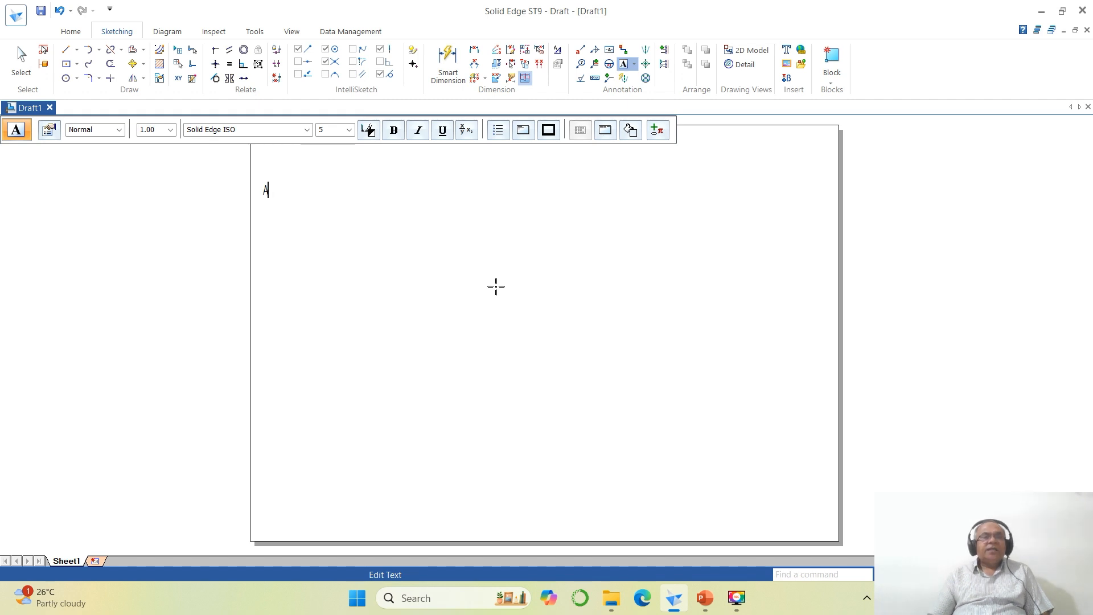
{"action": "left_click", "coordinate": [308, 135]}
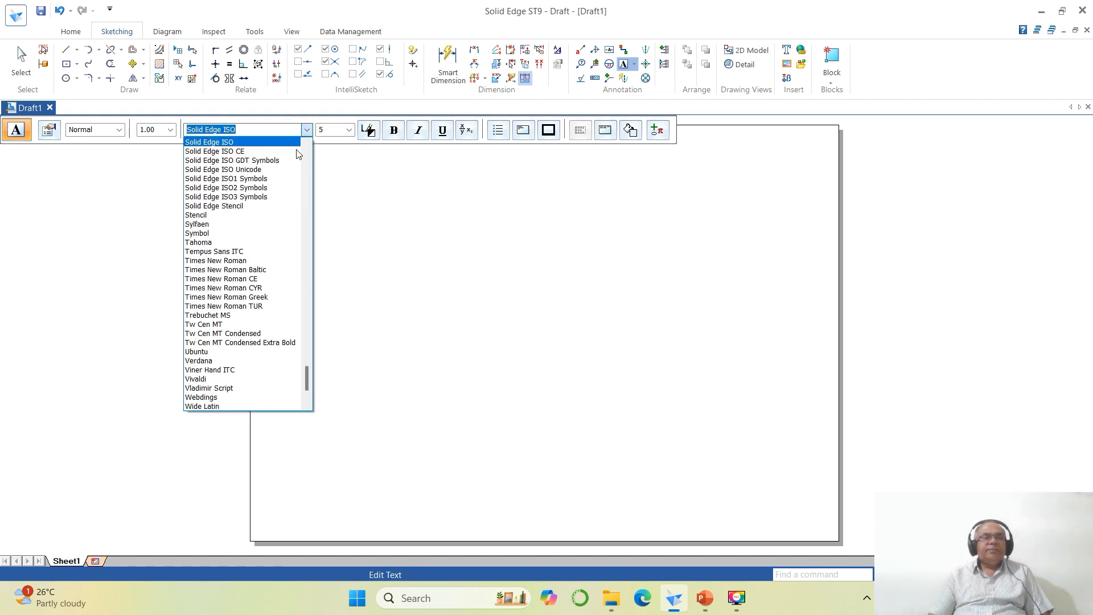
{"action": "left_click", "coordinate": [247, 259]}
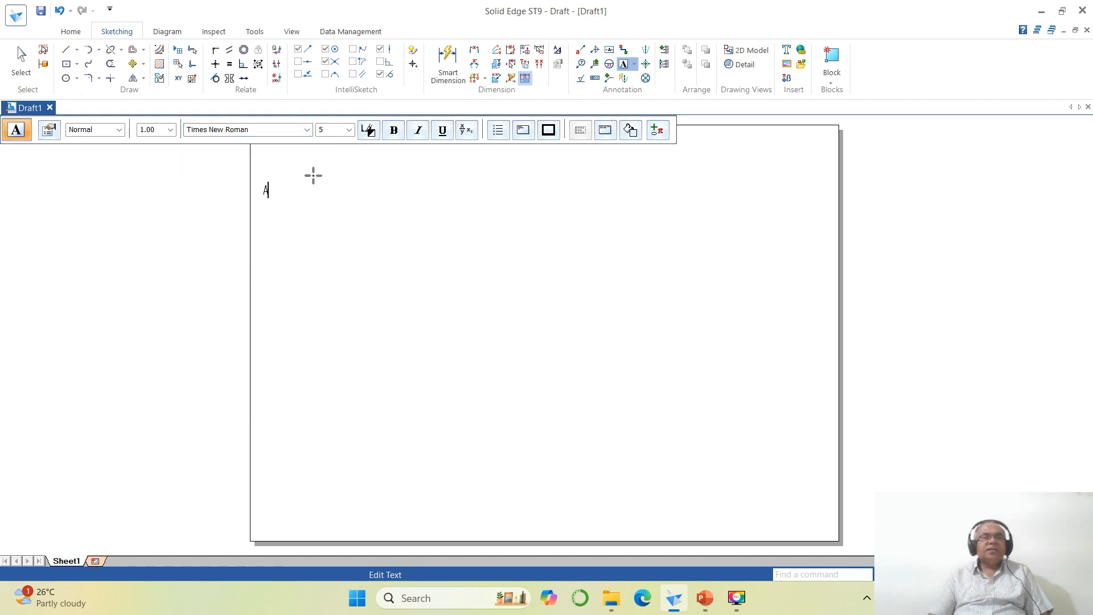
{"action": "key", "text": "BackSpace"}
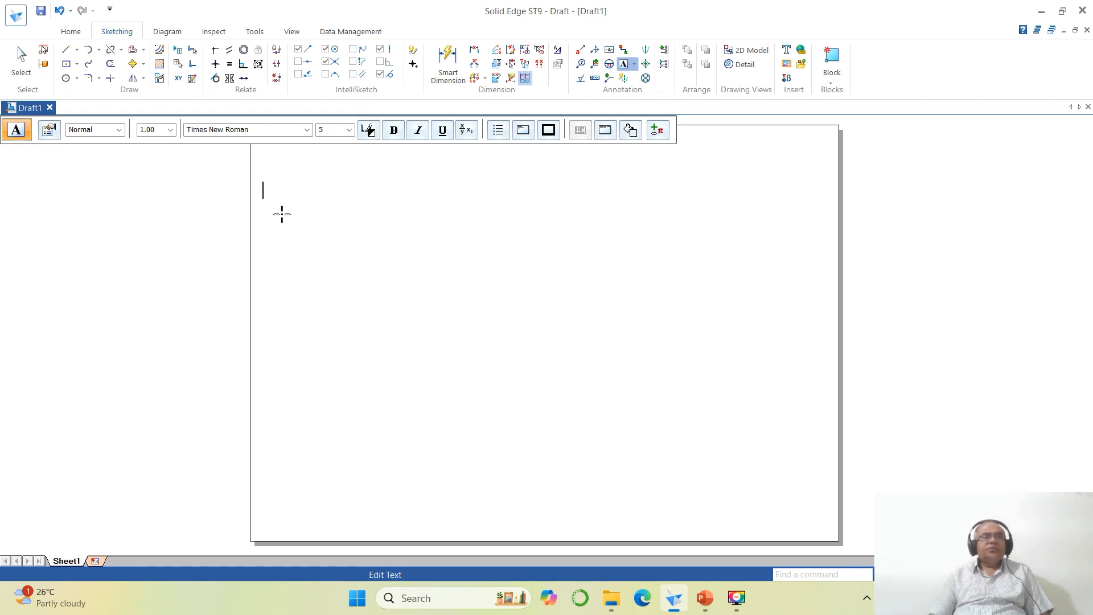
{"action": "left_click", "coordinate": [277, 186]}
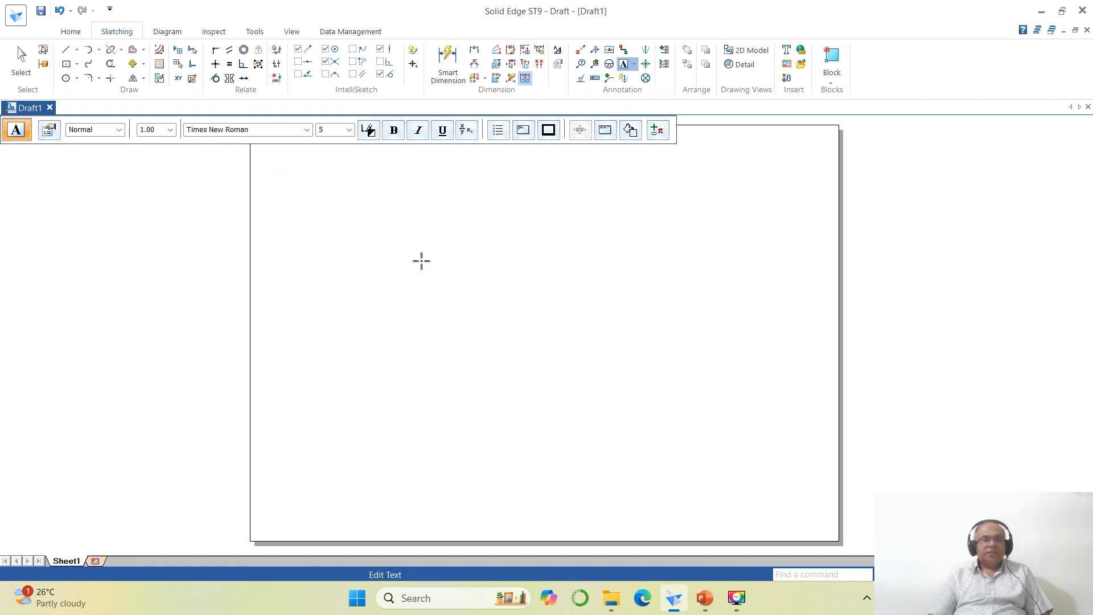
- Enter "A line AB 80 mm long" as the beginning of the problem statement
{"action": "type", "text": "A l"}
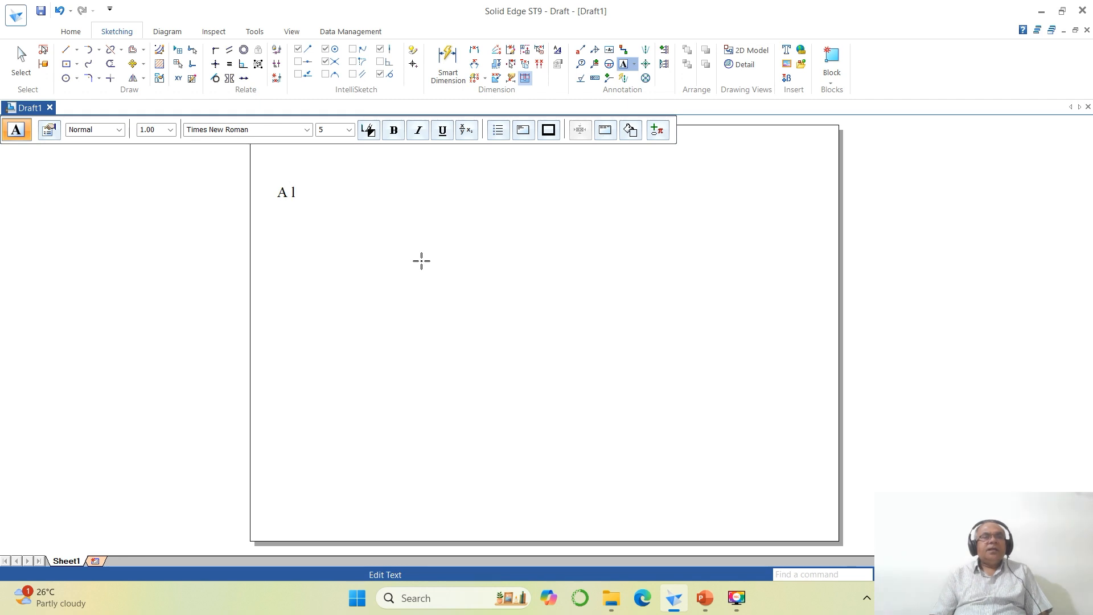
{"action": "type", "text": "ine AB "}
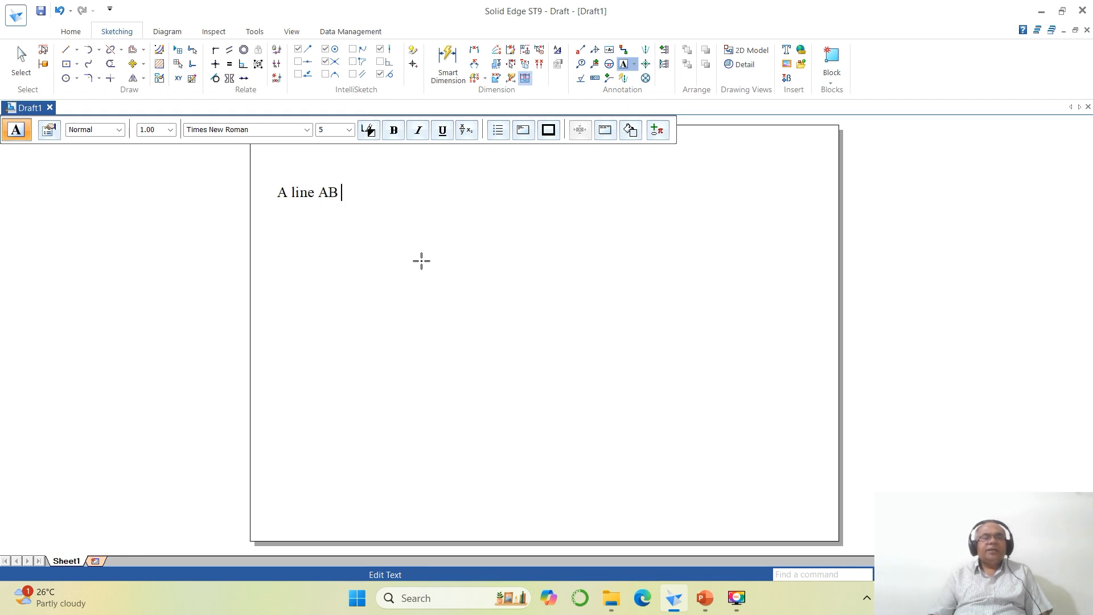
{"action": "type", "text": "80 "}
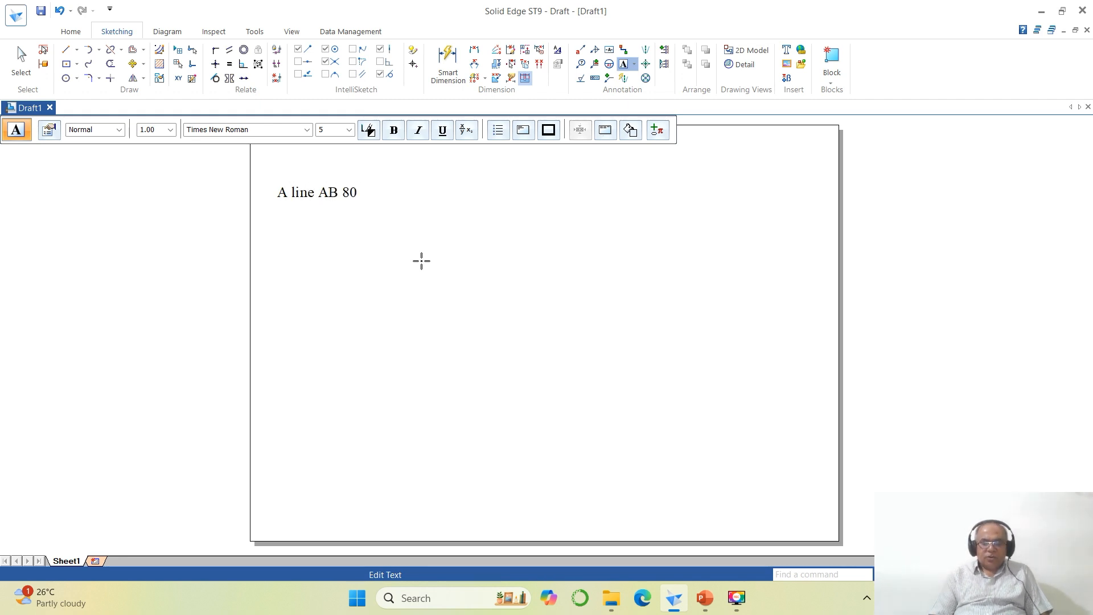
{"action": "type", "text": "mm long"}
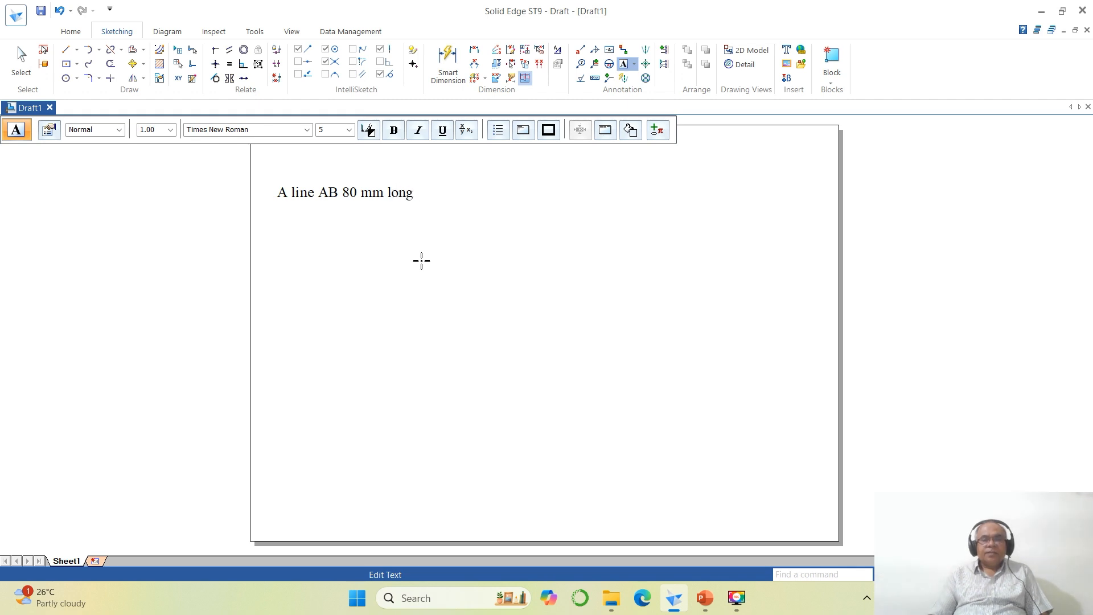
- Check the problem slide in PowerPoint and continue the Solid Edge note with "has its end A 20 mm above HP and 30 mm infront of VP."
{"action": "left_click", "coordinate": [710, 605]}
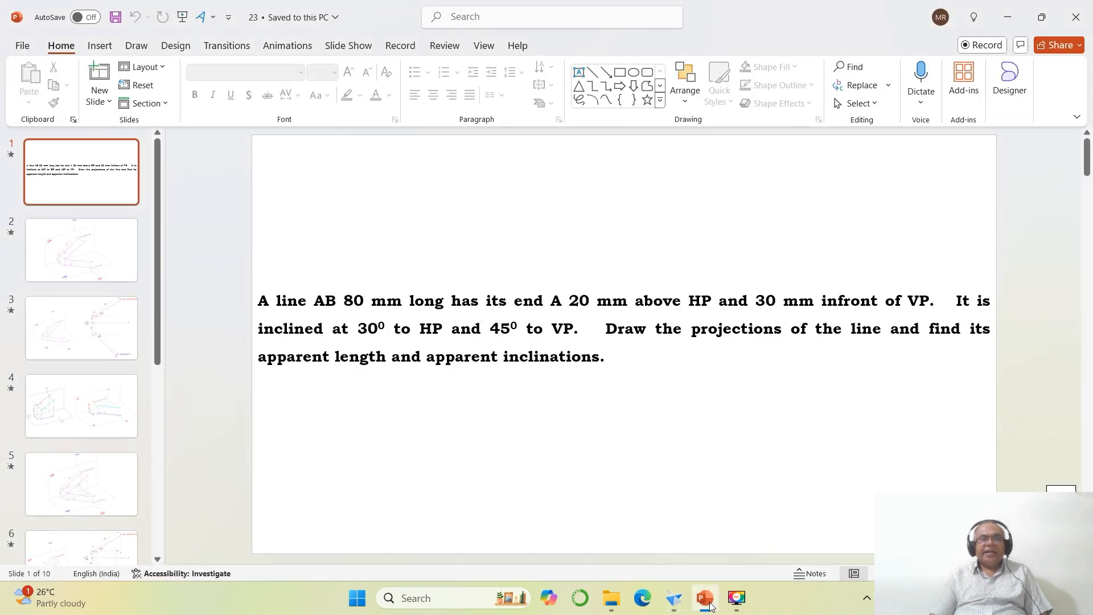
{"action": "left_click", "coordinate": [673, 598]}
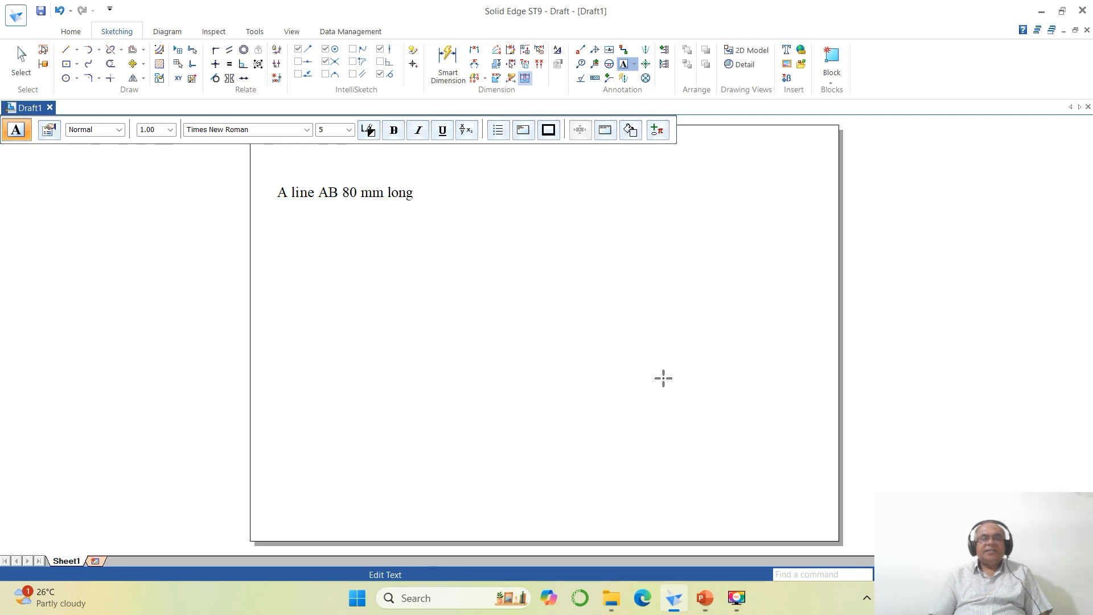
{"action": "type", "text": "has its en"}
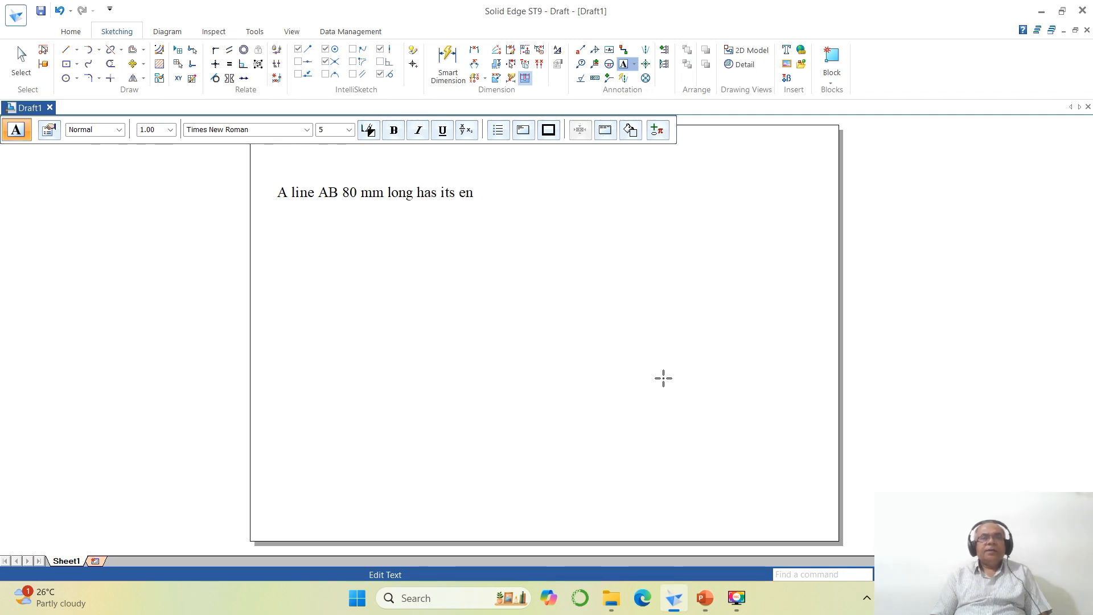
{"action": "type", "text": "d A"}
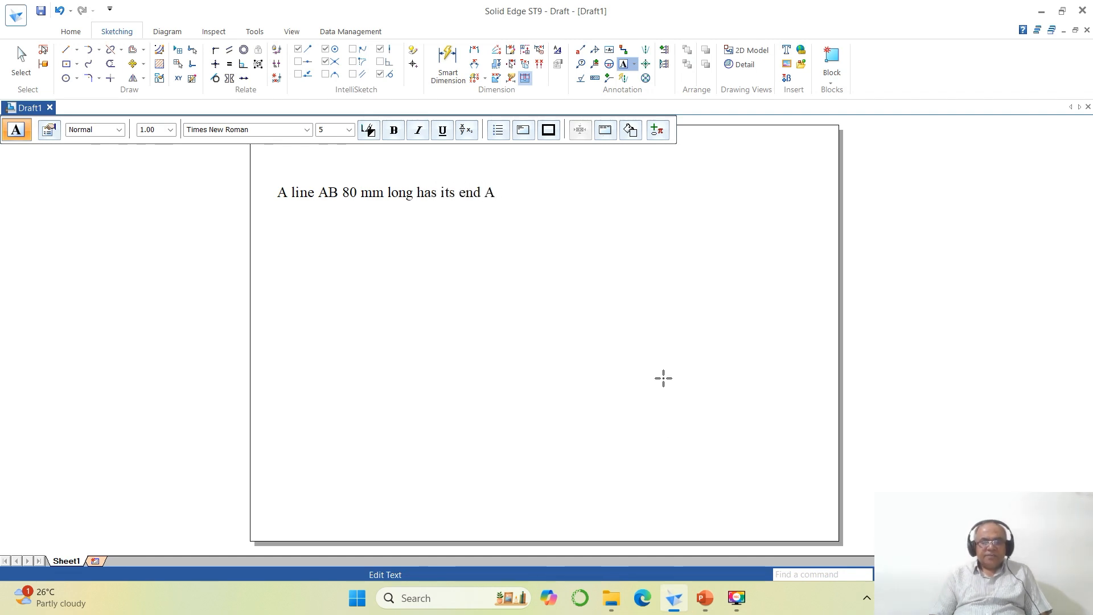
{"action": "type", "text": " 20 mm above HP and"}
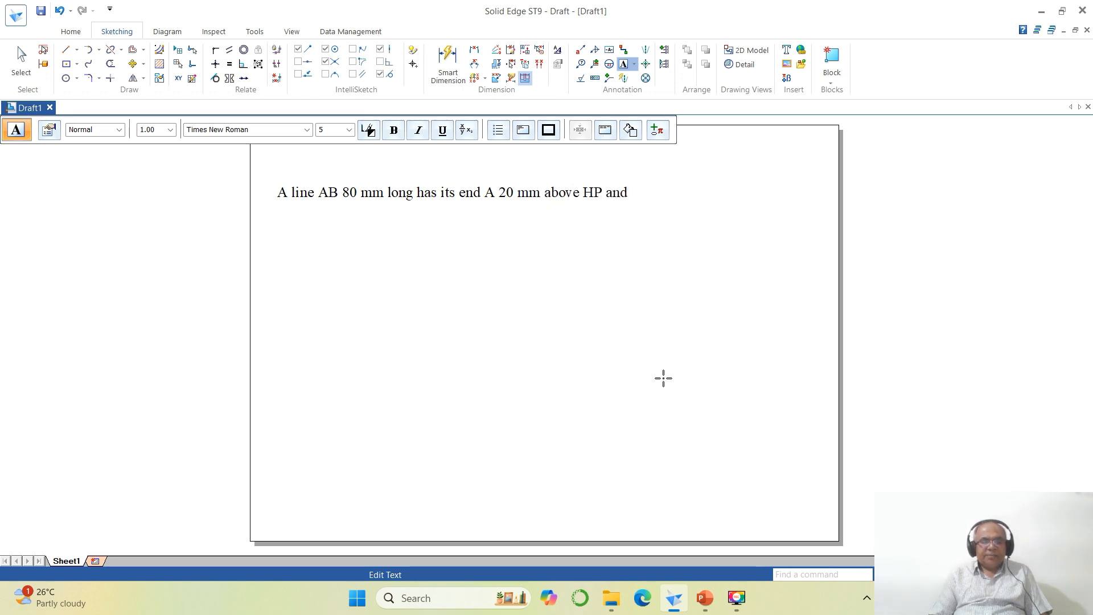
{"action": "type", "text": " 30 mm inf"}
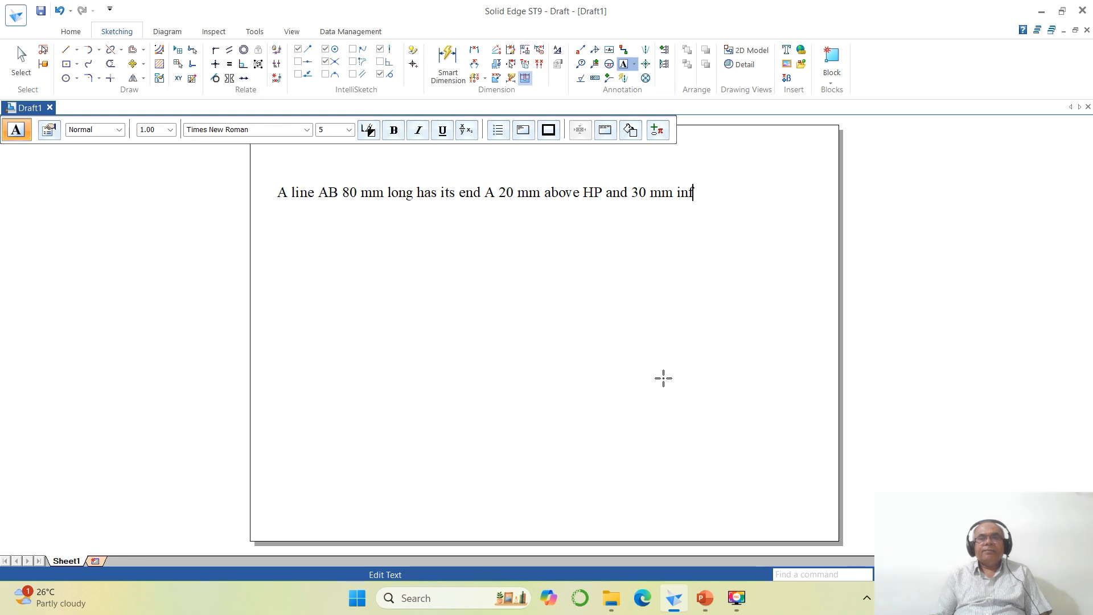
{"action": "type", "text": "ront of VP"}
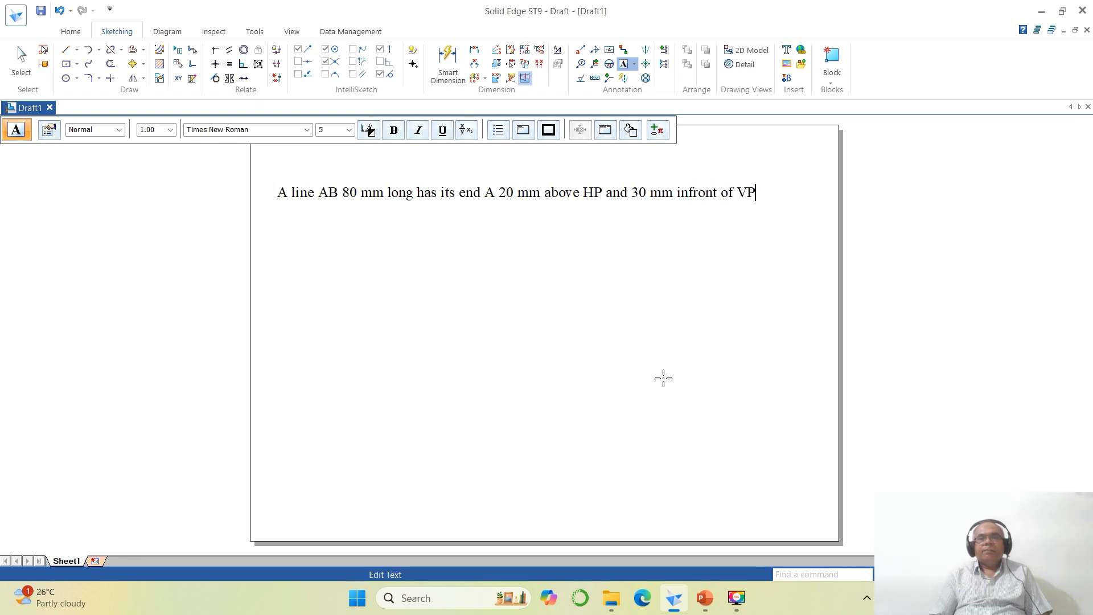
{"action": "type", "text": ". "}
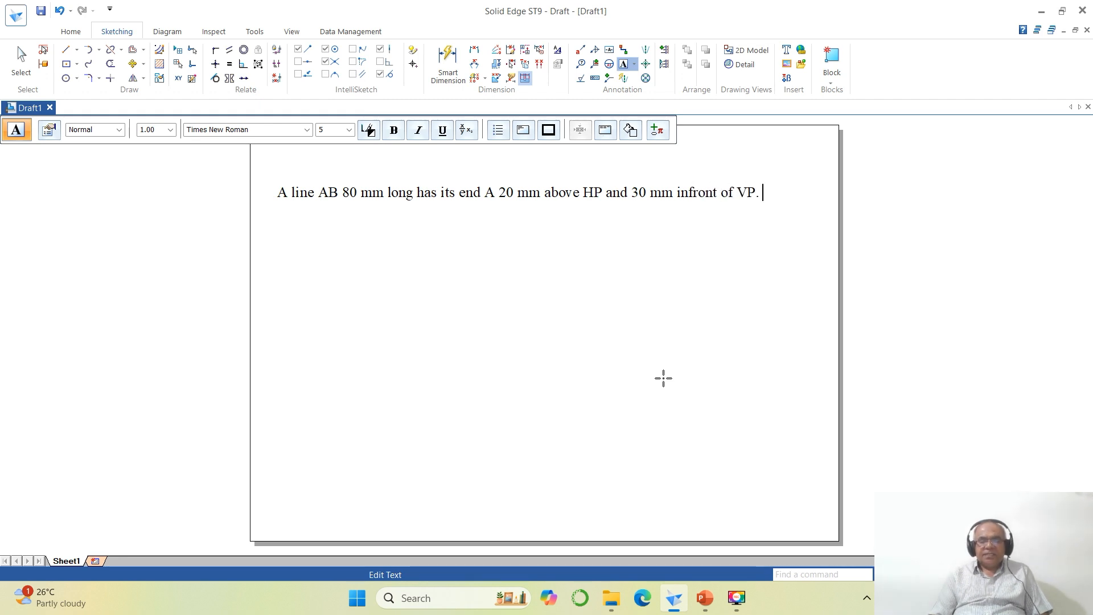
- Continue the note with "It is inclined at 30°", checking the wording on the PowerPoint problem slide
{"action": "type", "text": "It is incli"}
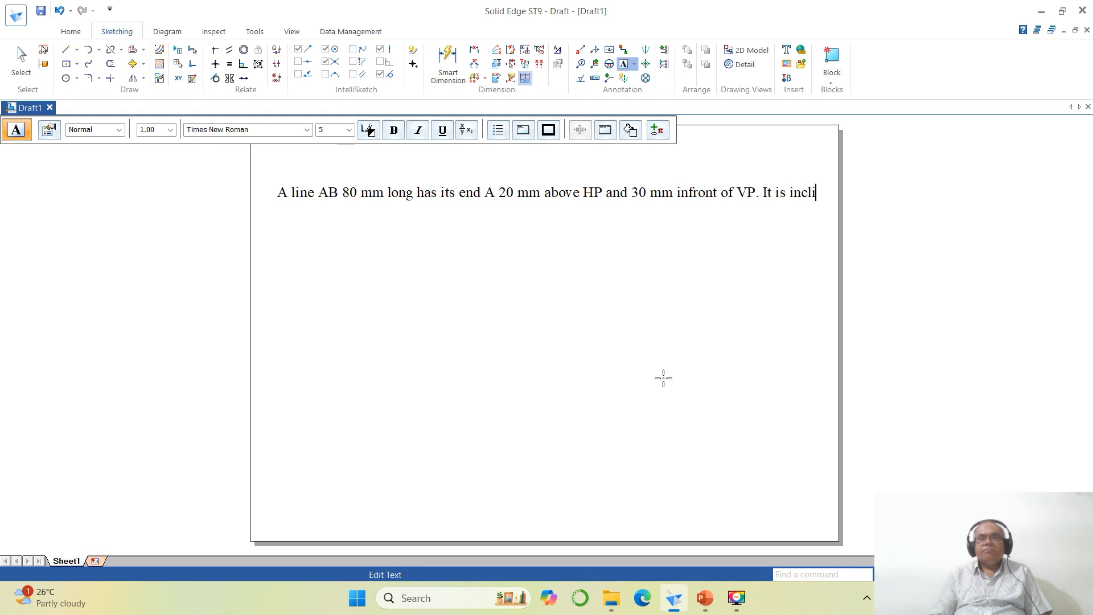
{"action": "type", "text": "ned"}
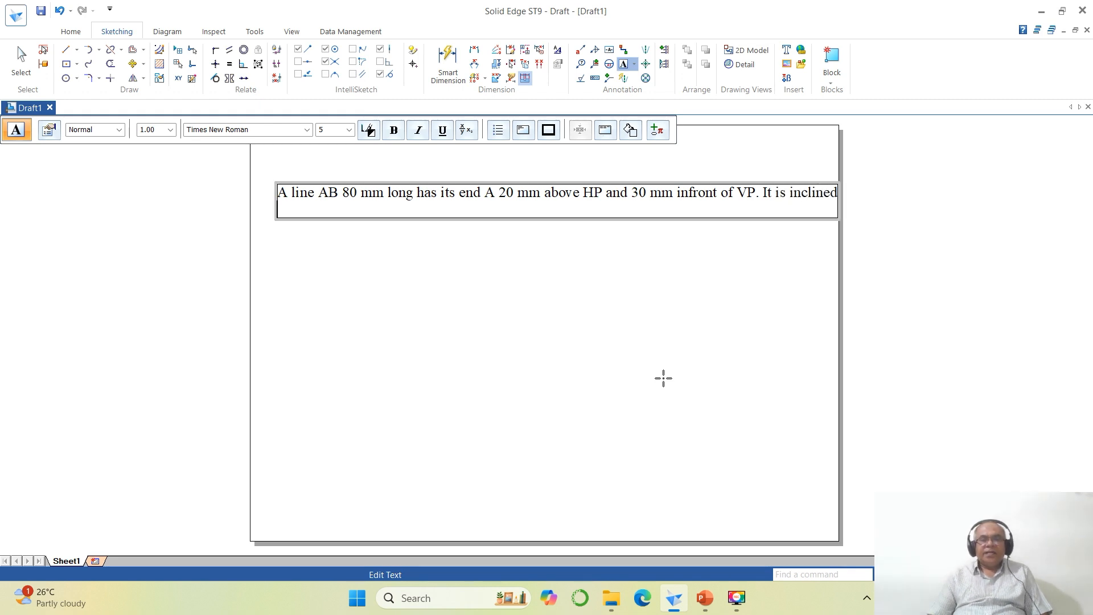
{"action": "left_click", "coordinate": [704, 597]}
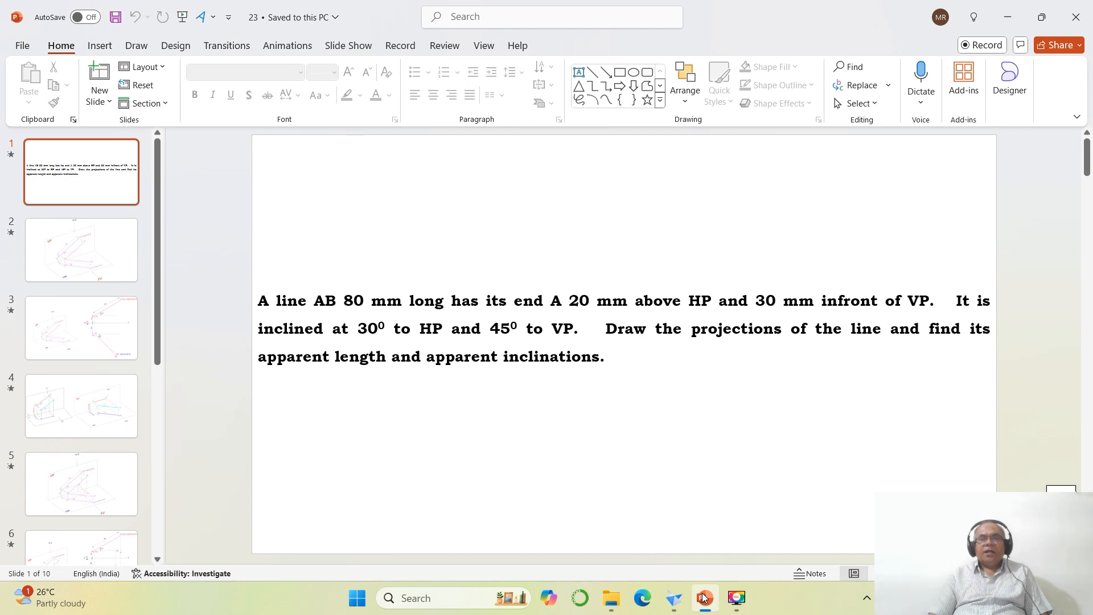
{"action": "left_click", "coordinate": [704, 598]}
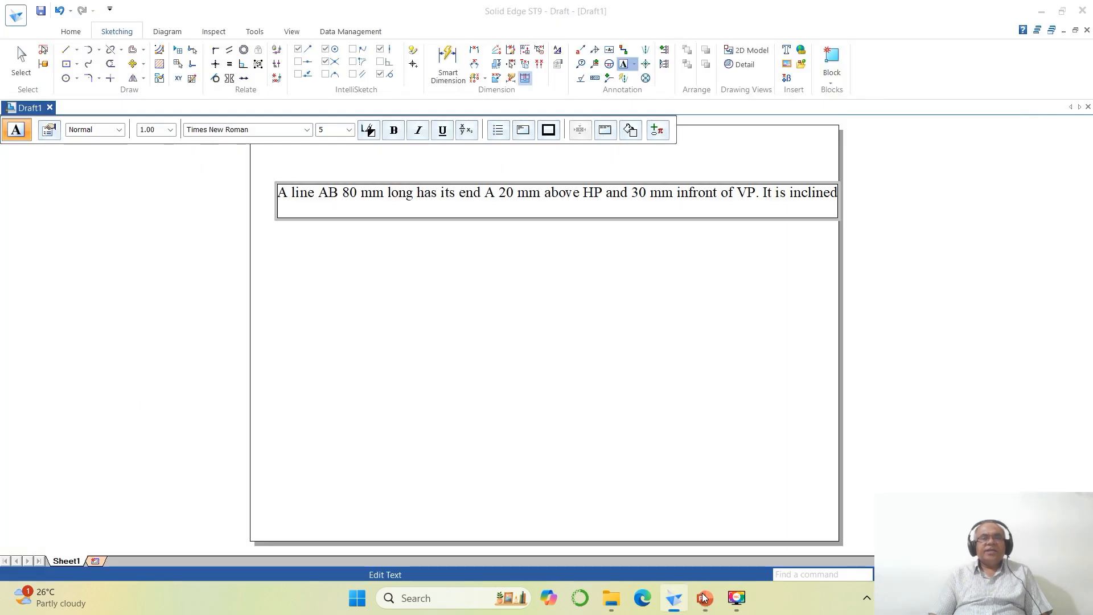
{"action": "type", "text": "at"}
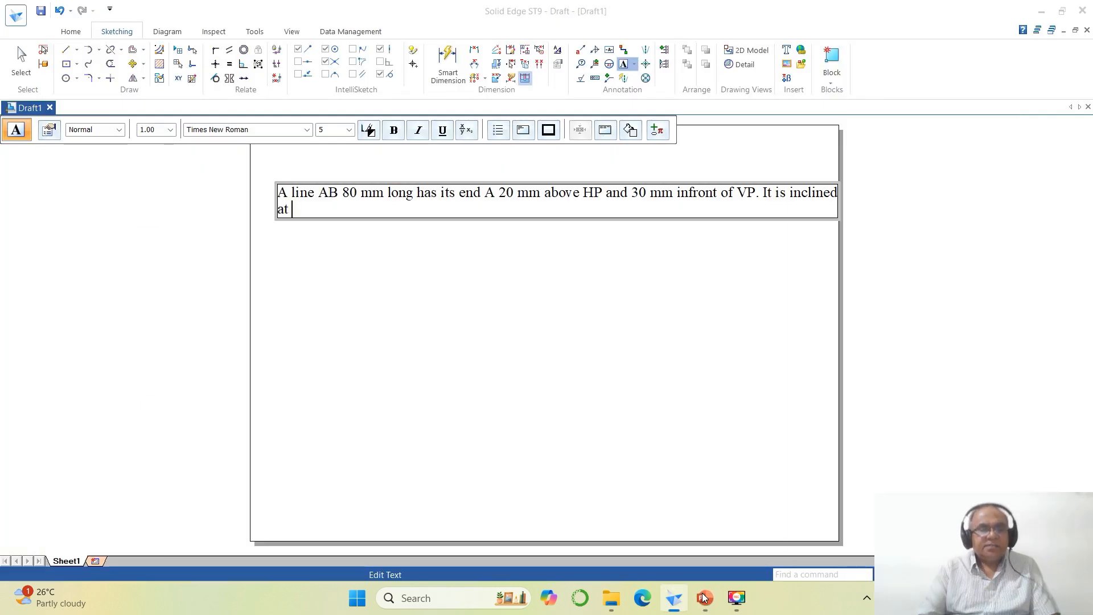
{"action": "type", "text": " 30"}
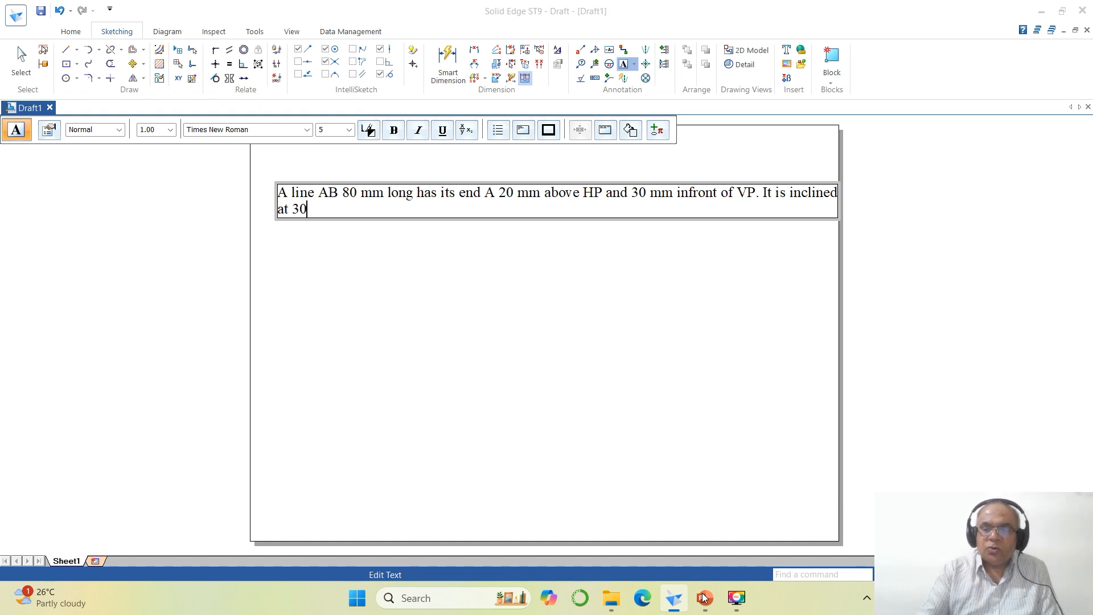
{"action": "type", "text": "°"}
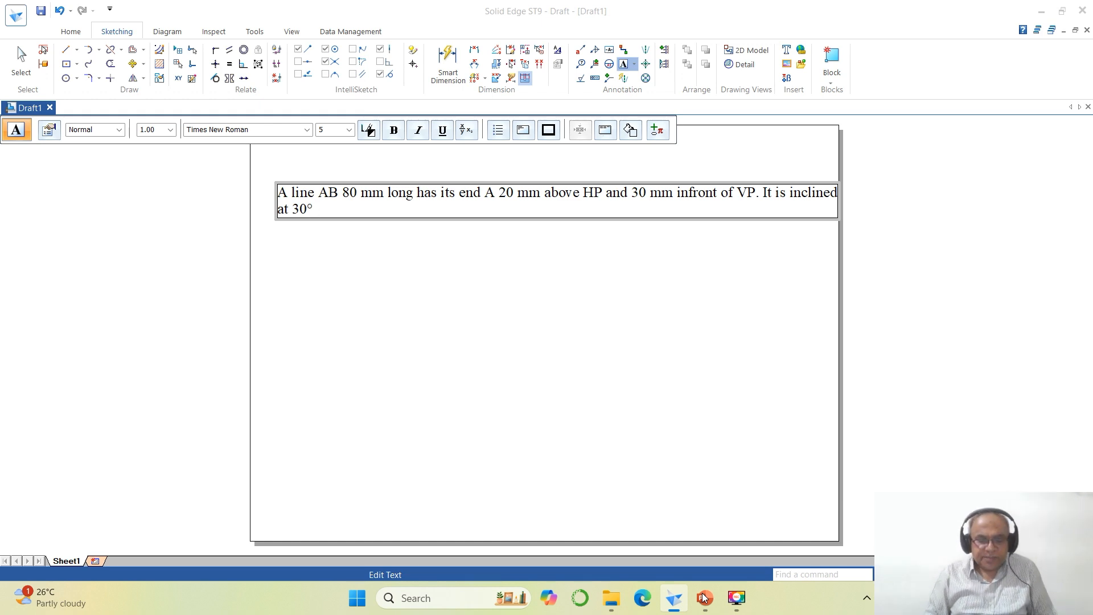
- Add "to HP and 45°" to the note, correcting the wrong character entered in place of the degree symbol
{"action": "type", "text": "to HP and "}
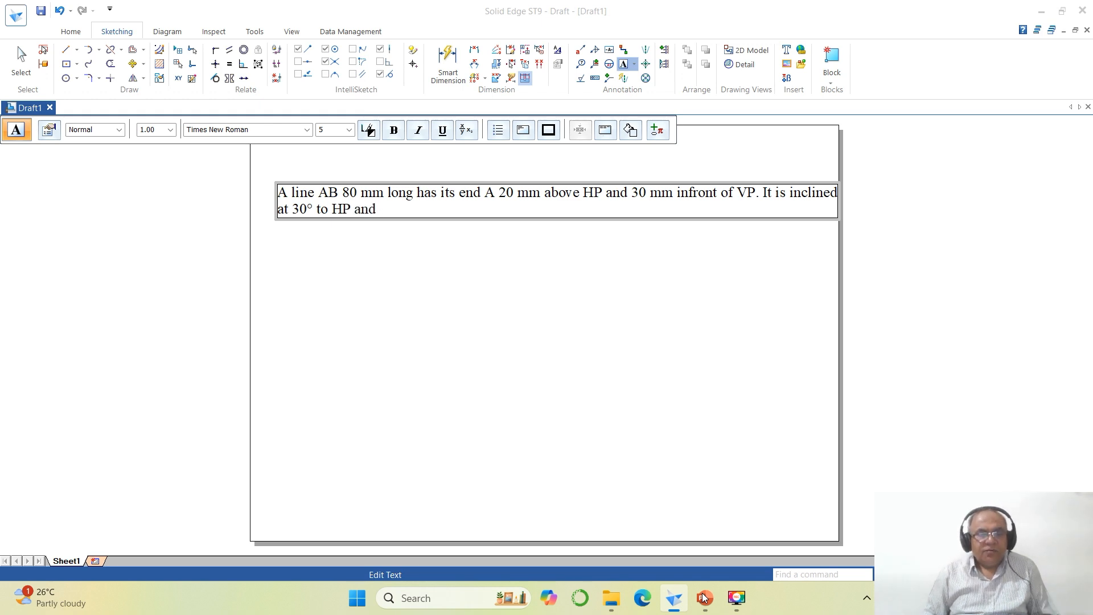
{"action": "type", "text": "45"}
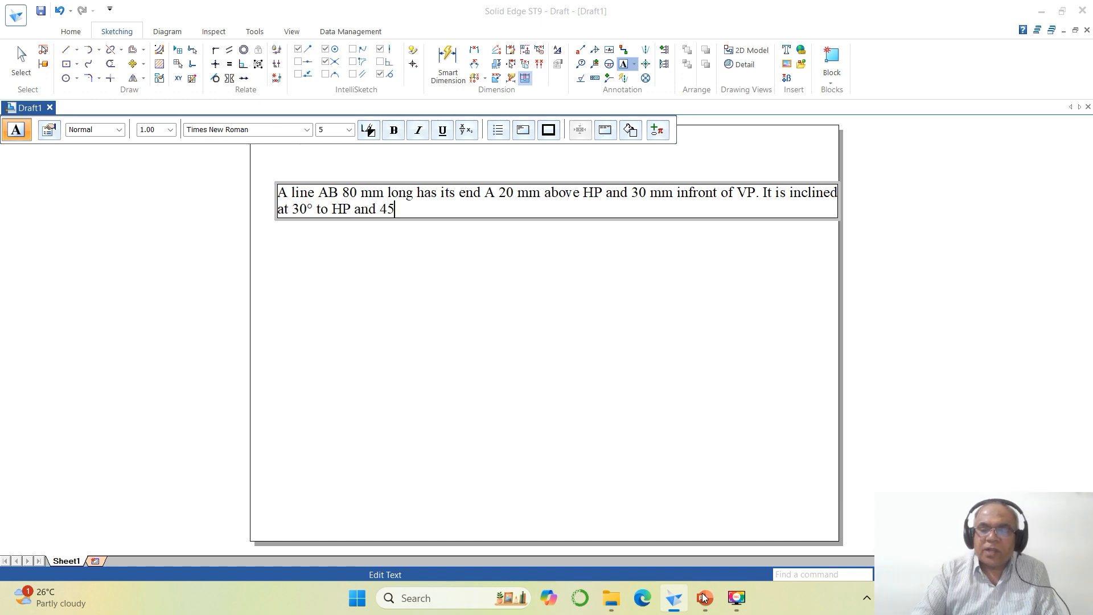
{"action": "type", "text": "æ"}
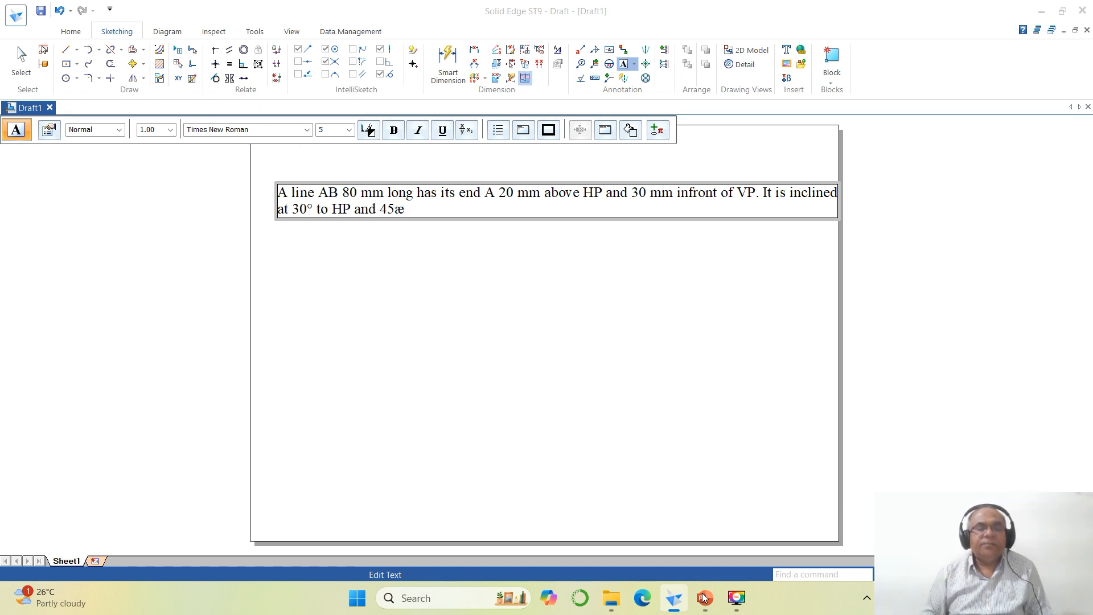
{"action": "key", "text": "BackSpace"}
{"action": "key", "text": "BackSpace"}
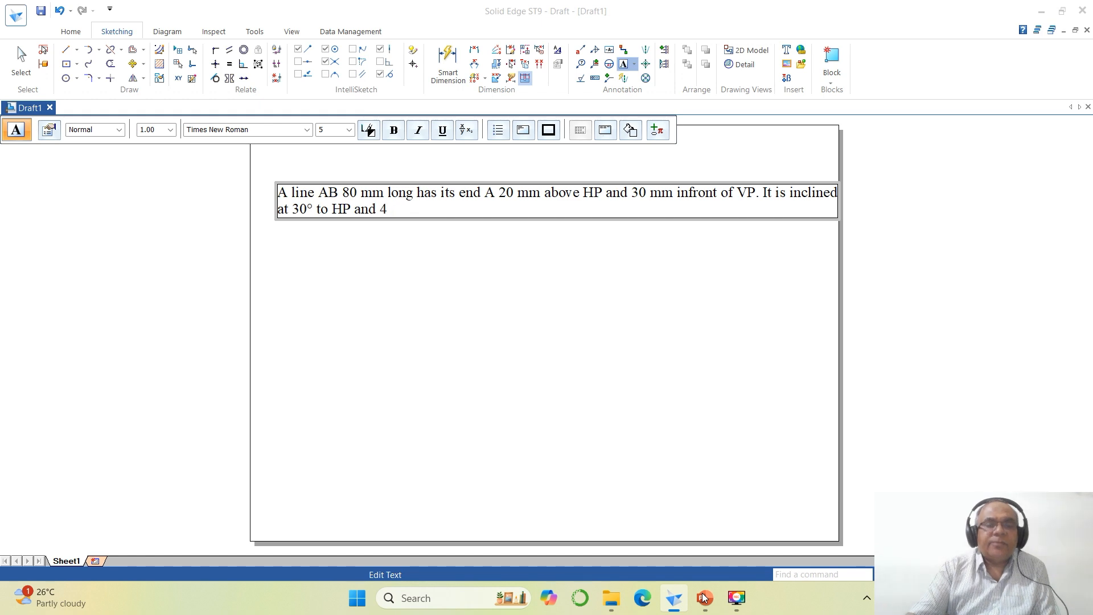
{"action": "type", "text": "5"}
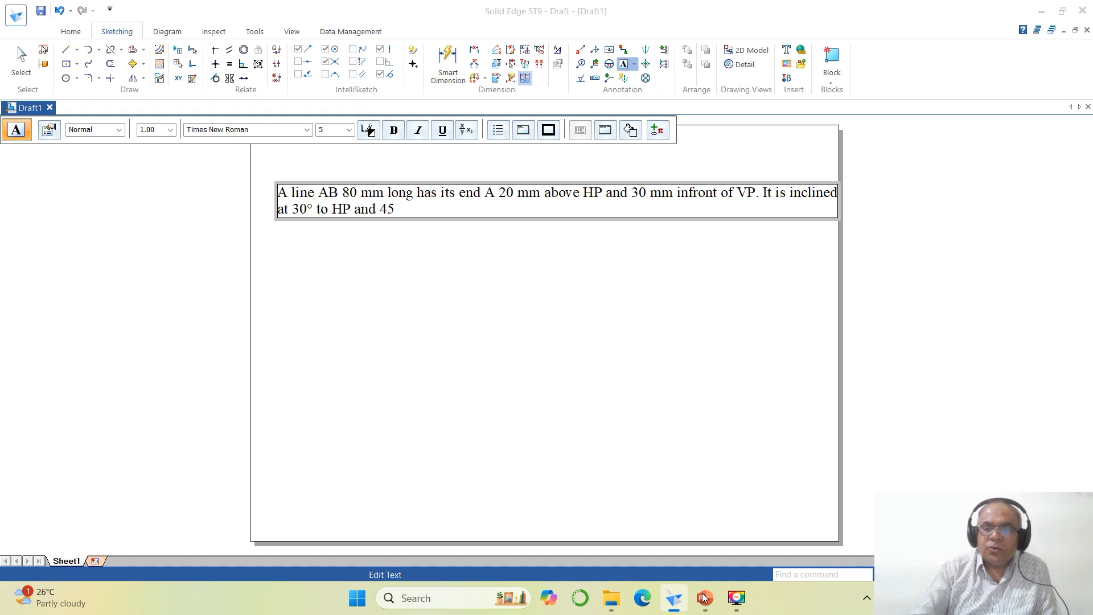
{"action": "type", "text": "°"}
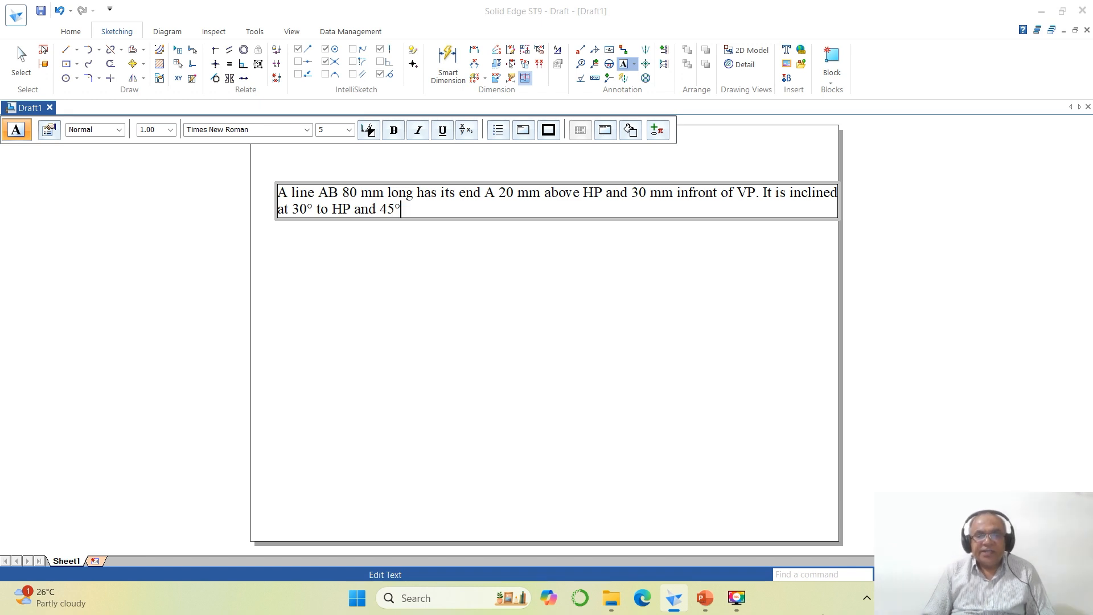
- Continue the note with "to VP. Draw its projections and"
{"action": "left_click", "coordinate": [710, 603]}
{"action": "left_click", "coordinate": [709, 602]}
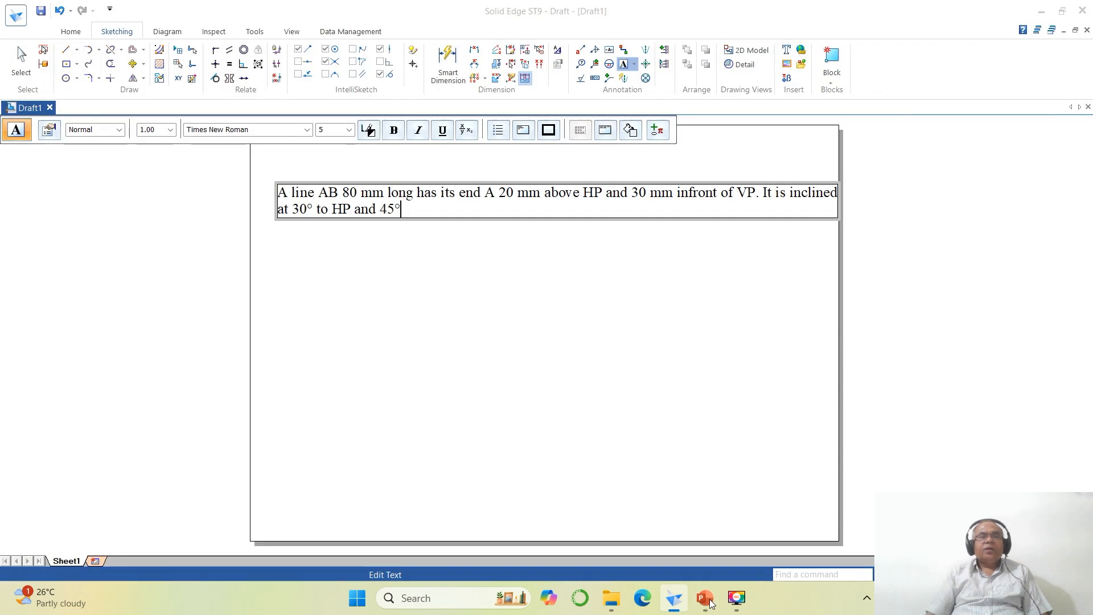
{"action": "type", "text": "V"}
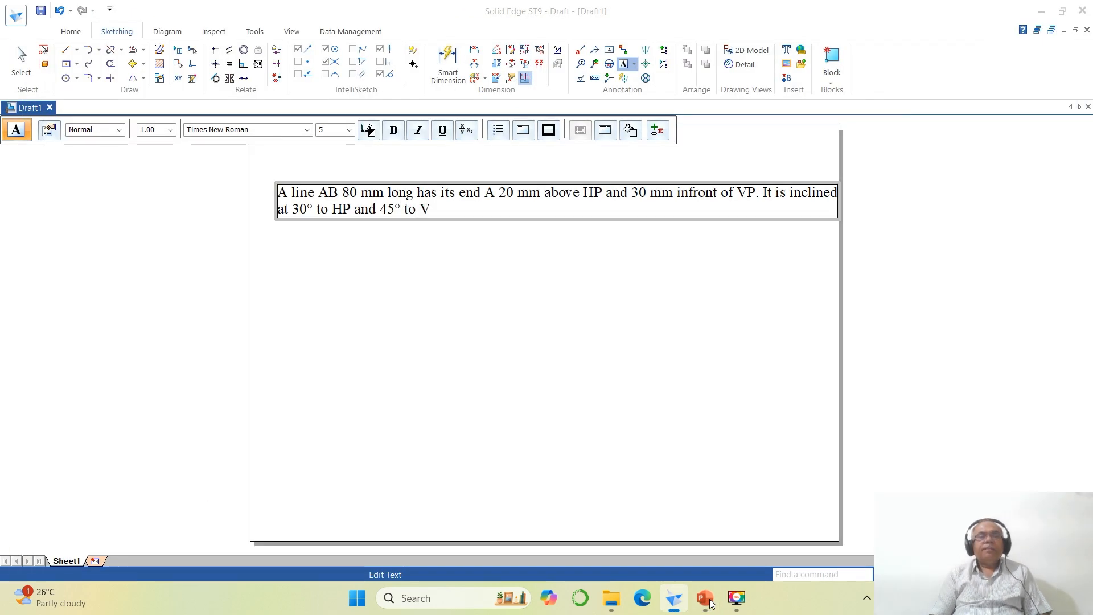
{"action": "type", "text": "P. "}
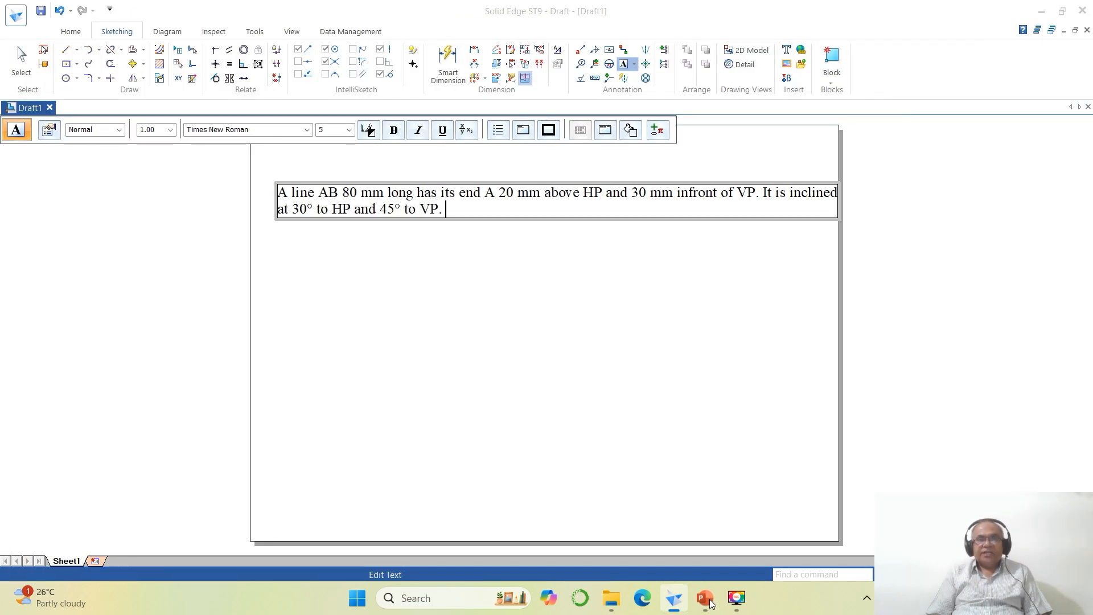
{"action": "type", "text": "Draw its p"}
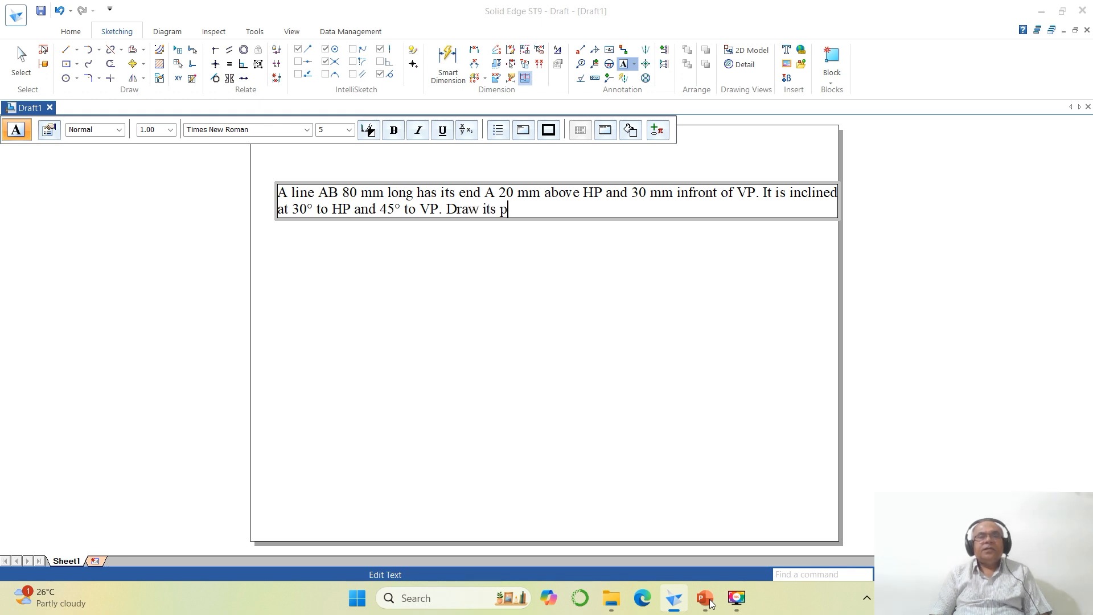
{"action": "type", "text": "rojections"}
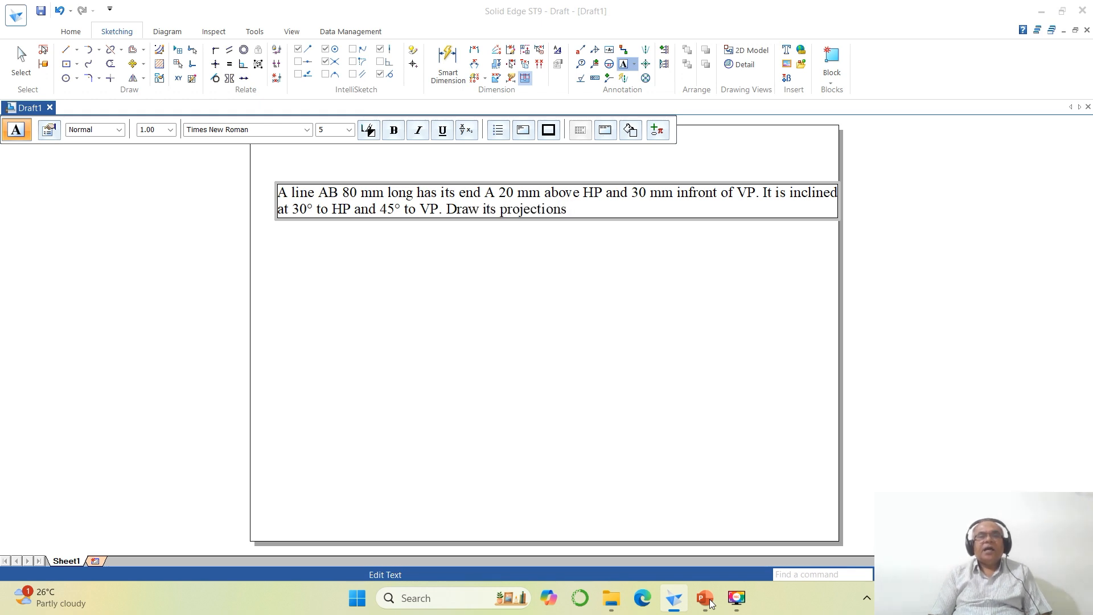
{"action": "type", "text": " and"}
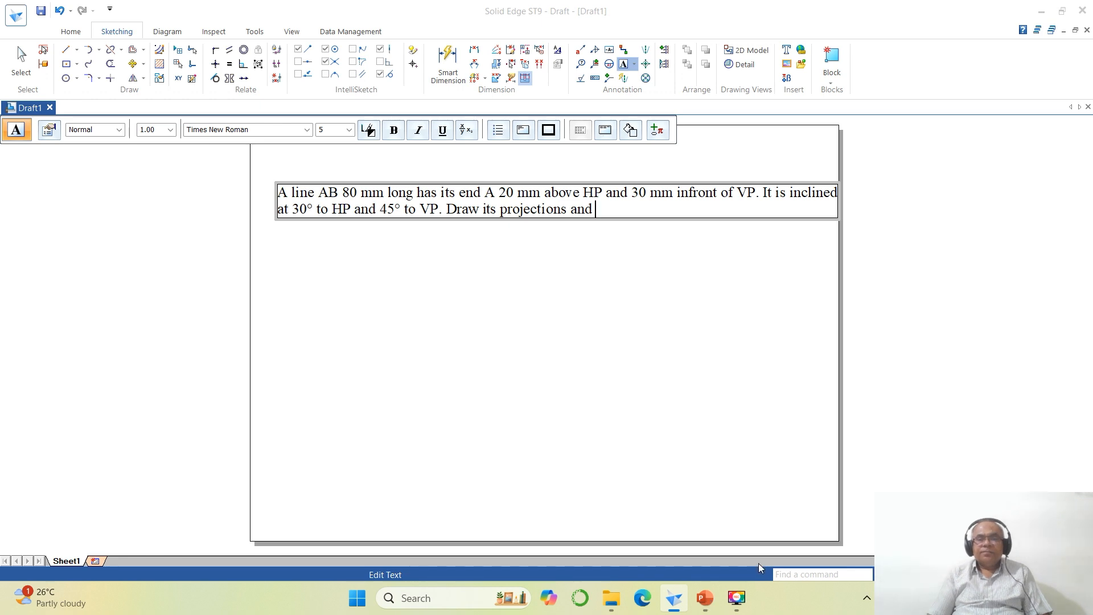
- Check the wording in PowerPoint and replace "its projections and" in the Solid Edge note with "the projections of the line"
{"action": "left_click", "coordinate": [709, 603]}
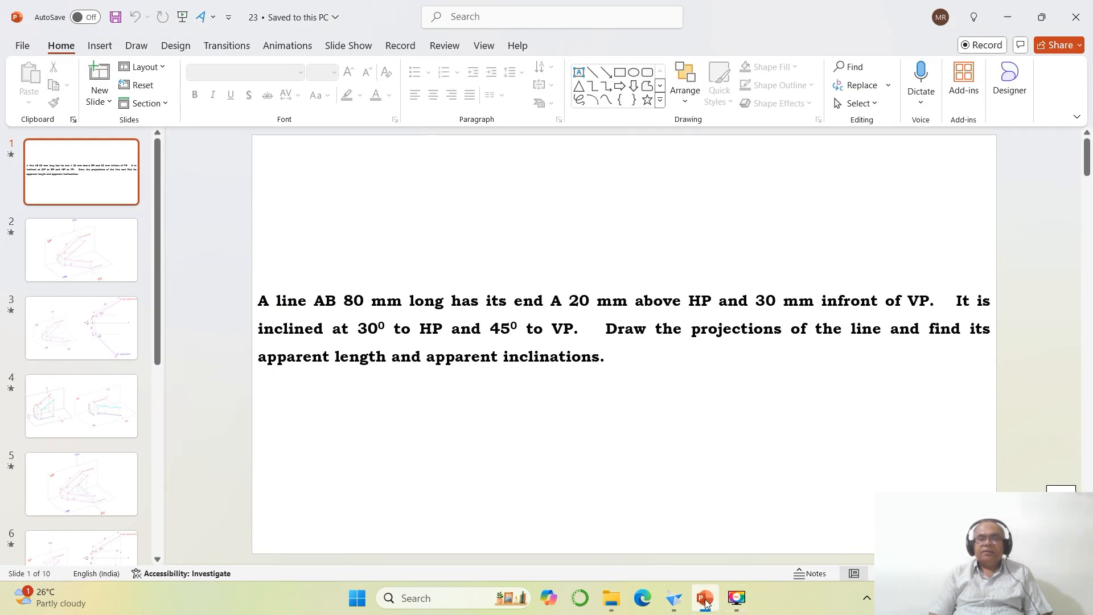
{"action": "left_click", "coordinate": [678, 601]}
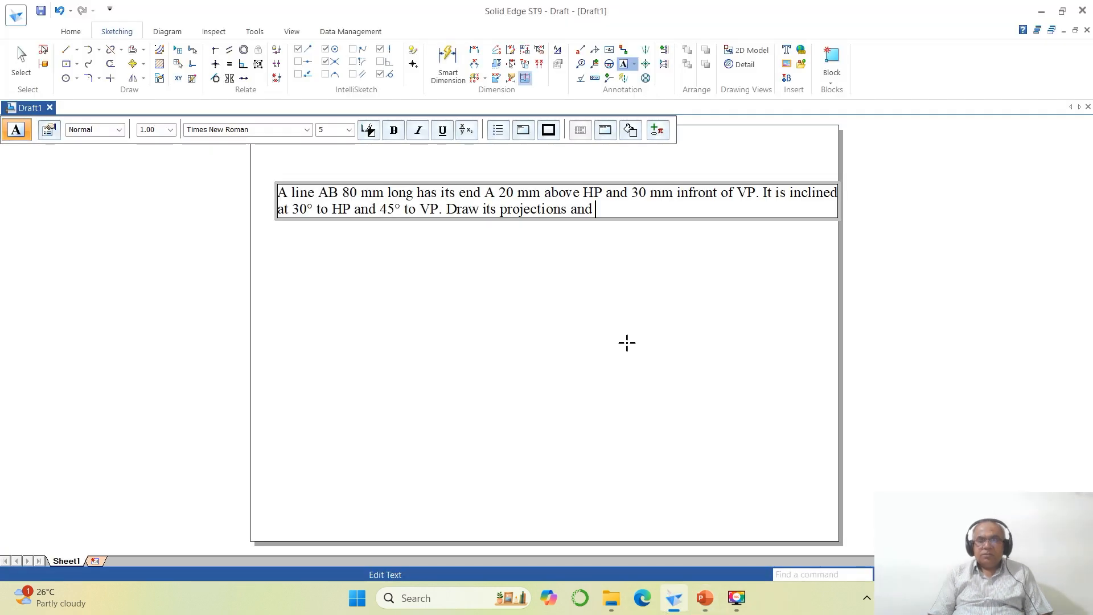
{"action": "key", "text": "BackSpace"}
{"action": "key", "text": "BackSpace"}
{"action": "key", "text": "BackSpace"}
{"action": "key", "text": "BackSpace"}
{"action": "key", "text": "BackSpace"}
{"action": "key", "text": "BackSpace"}
{"action": "key", "text": "BackSpace"}
{"action": "key", "text": "BackSpace"}
{"action": "key", "text": "BackSpace"}
{"action": "key", "text": "BackSpace"}
{"action": "key", "text": "BackSpace"}
{"action": "key", "text": "BackSpace"}
{"action": "key", "text": "BackSpace"}
{"action": "key", "text": "BackSpace"}
{"action": "key", "text": "BackSpace"}
{"action": "key", "text": "BackSpace"}
{"action": "key", "text": "BackSpace"}
{"action": "key", "text": "BackSpace"}
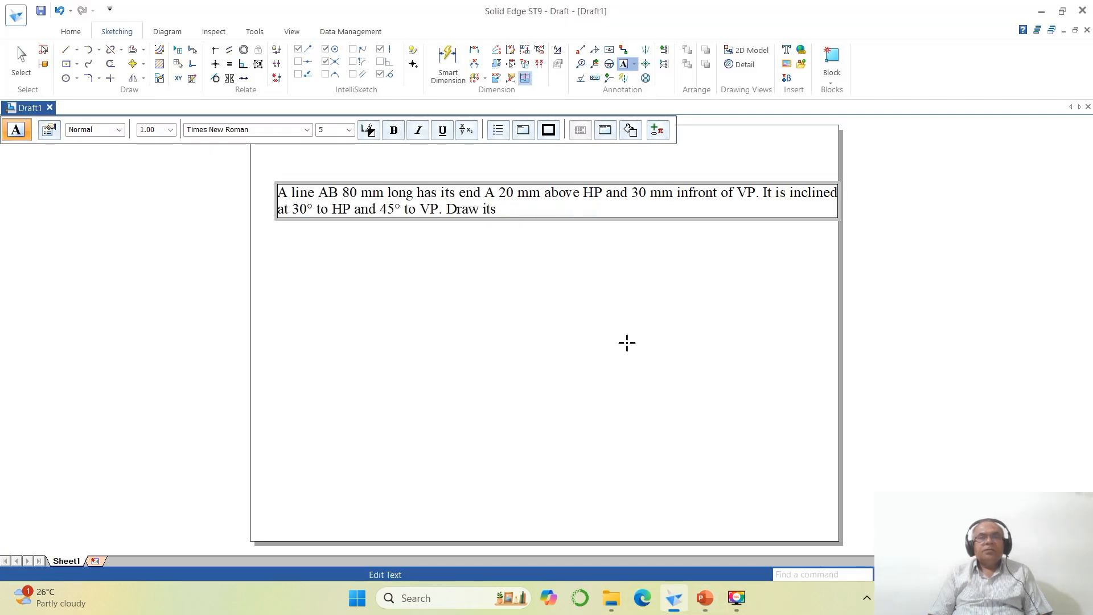
{"action": "type", "text": "the pro"}
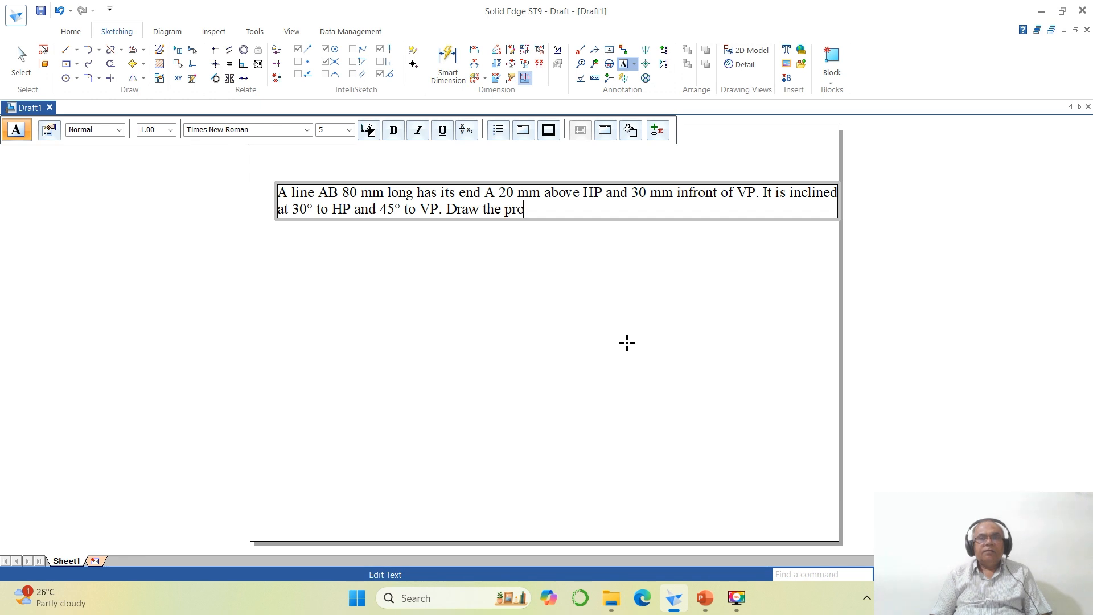
{"action": "type", "text": "jections of the line"}
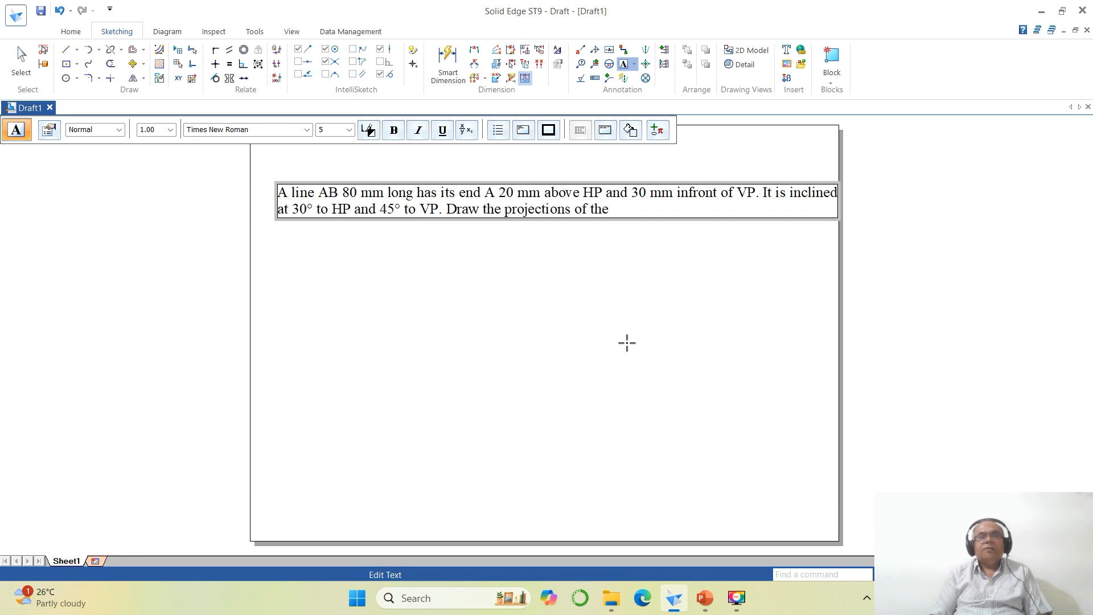
- Check the PowerPoint slide again and continue the Solid Edge note with "and find its apparent length"
{"action": "left_click", "coordinate": [704, 598]}
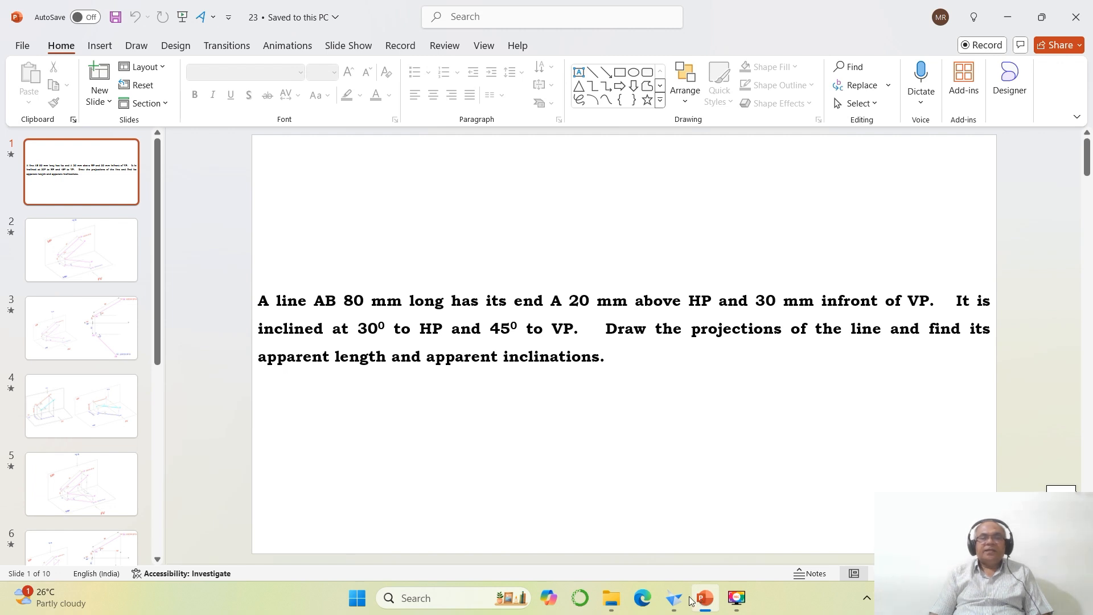
{"action": "left_click", "coordinate": [678, 601]}
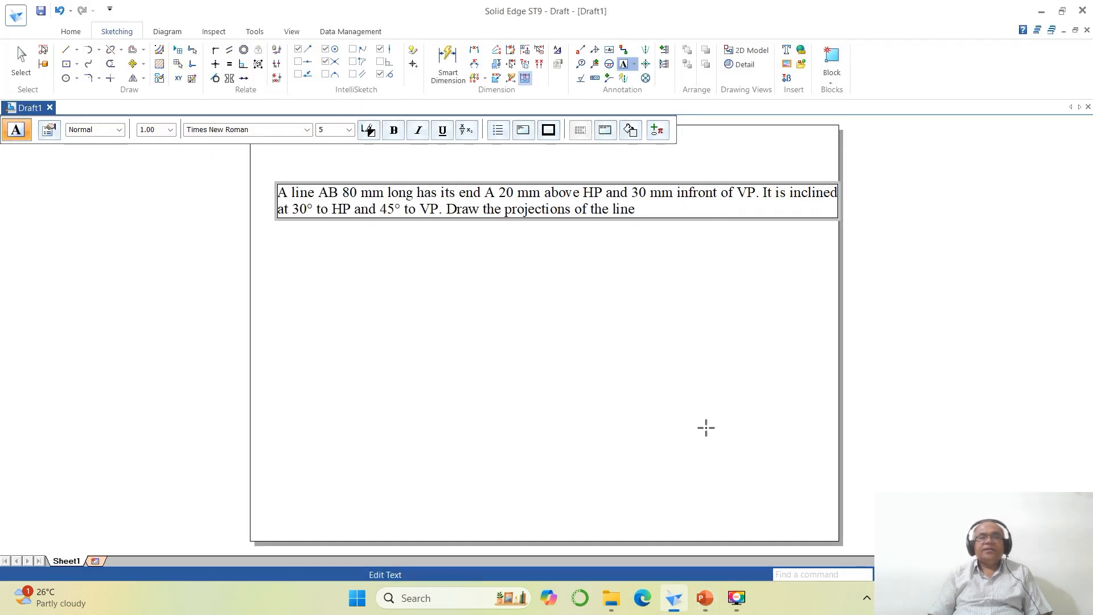
{"action": "type", "text": "and find it"}
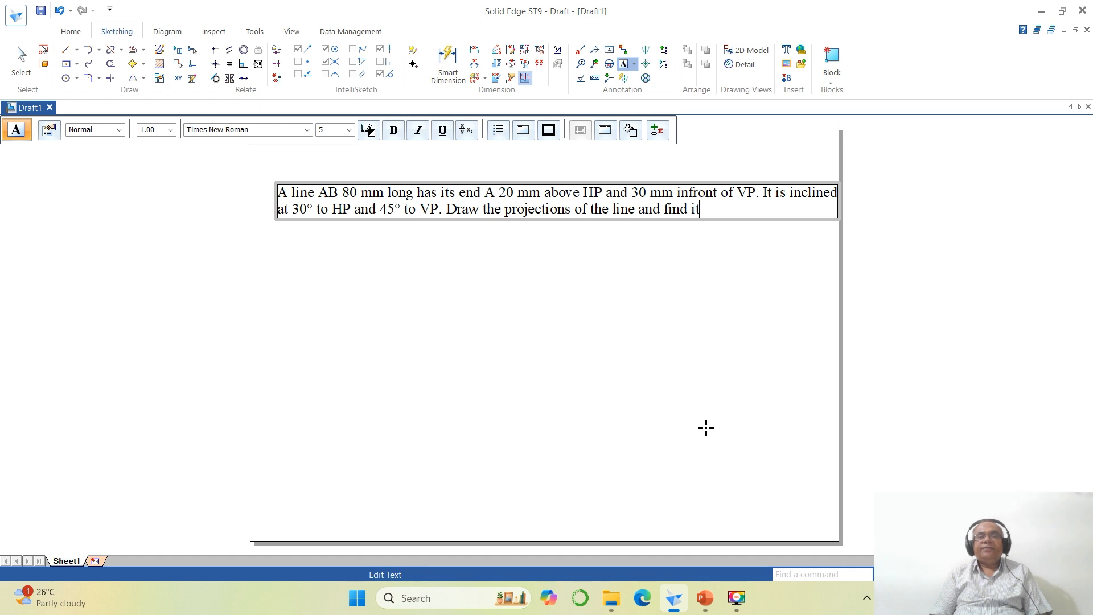
{"action": "type", "text": "s apparent length"}
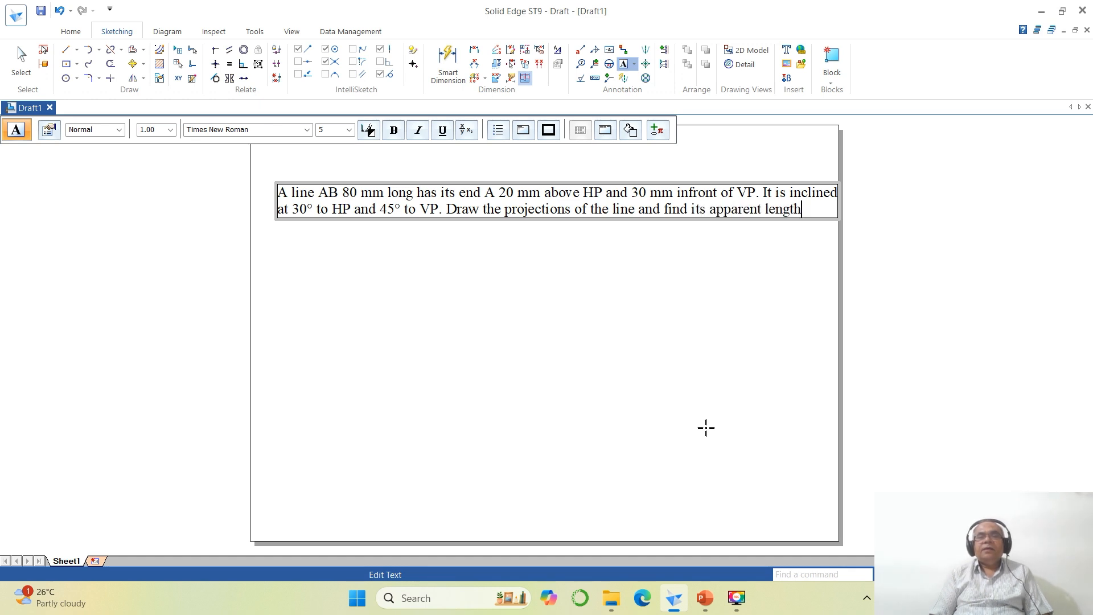
- Finish the problem statement on a new line with "and apparent inclinations." and exit the text command
{"action": "key", "text": "Return"}
{"action": "type", "text": "and"}
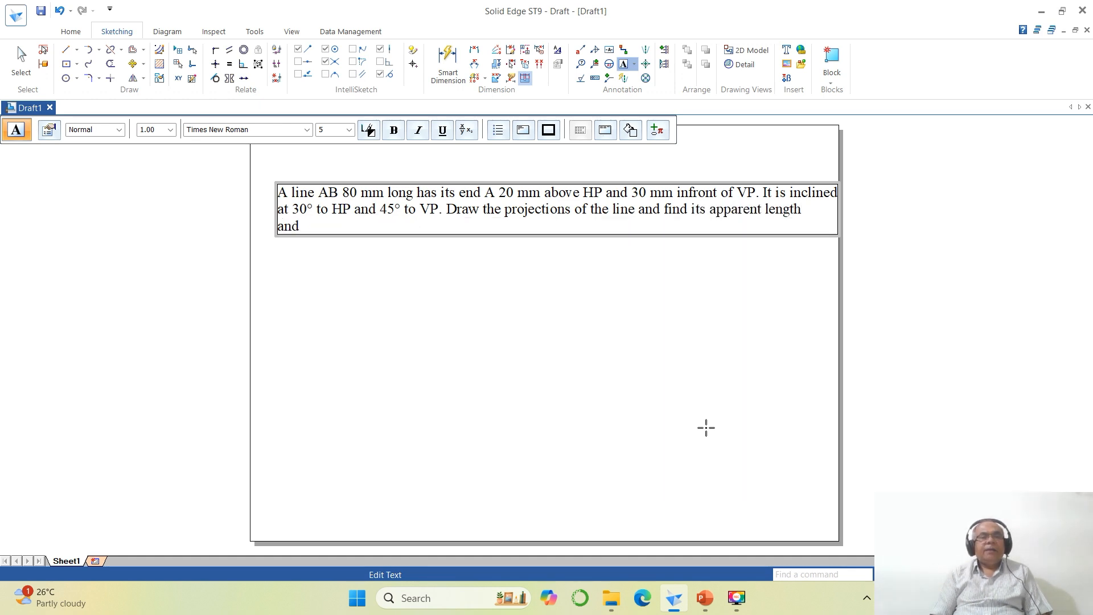
{"action": "type", "text": " apparent incli"}
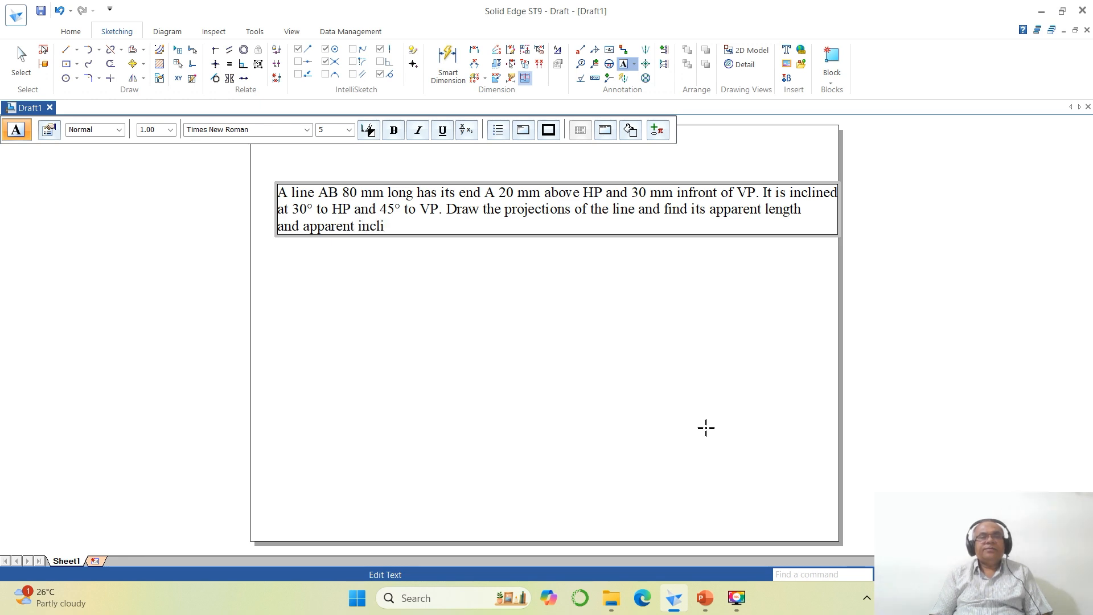
{"action": "type", "text": "nations."}
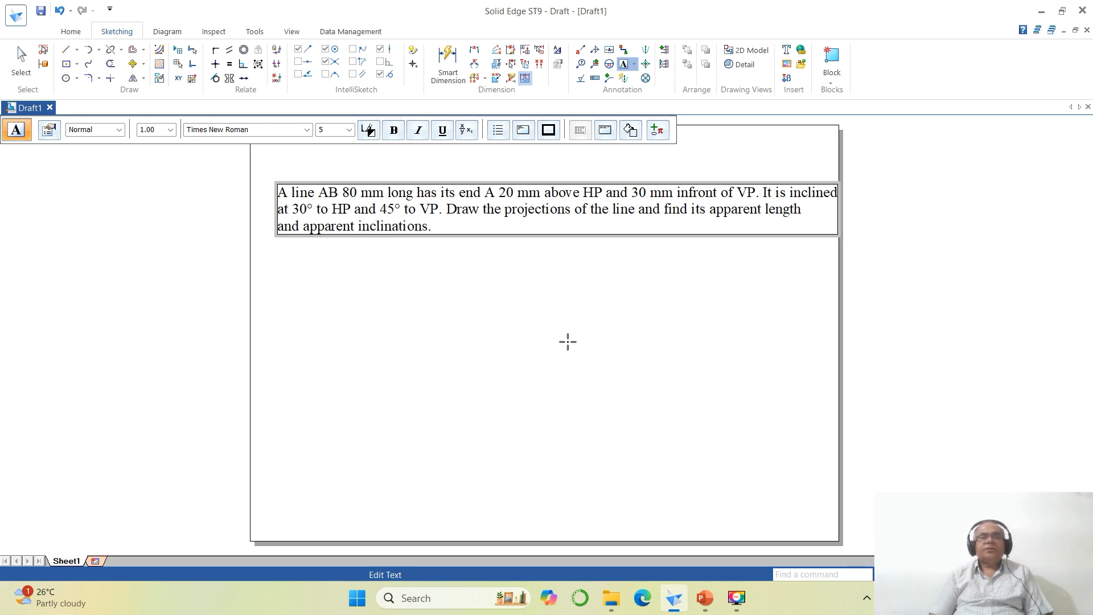
{"action": "left_click", "coordinate": [497, 317]}
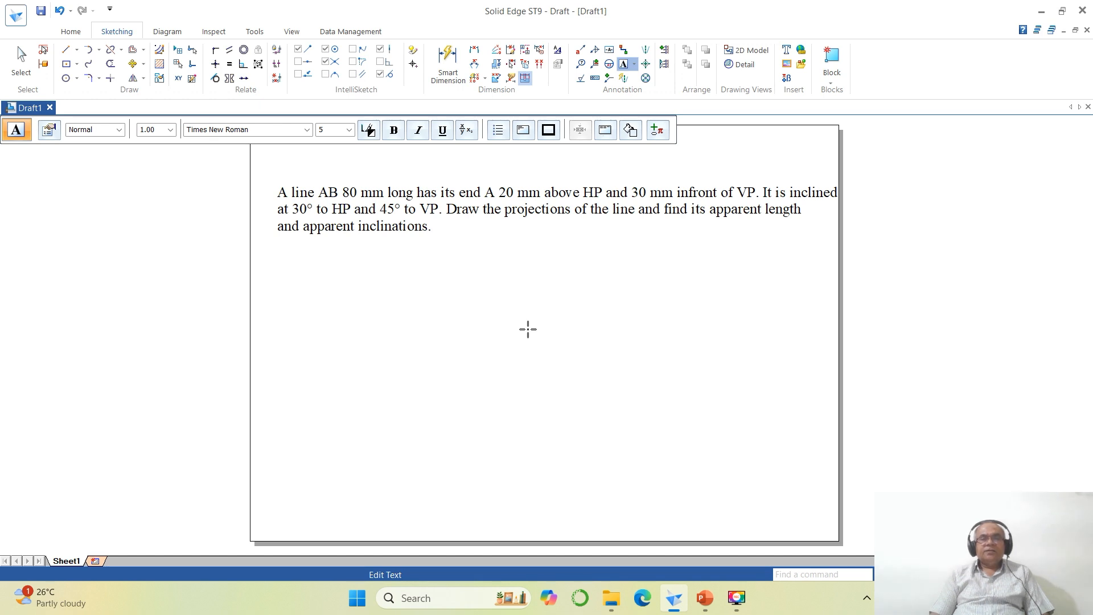
{"action": "key", "text": "Escape"}
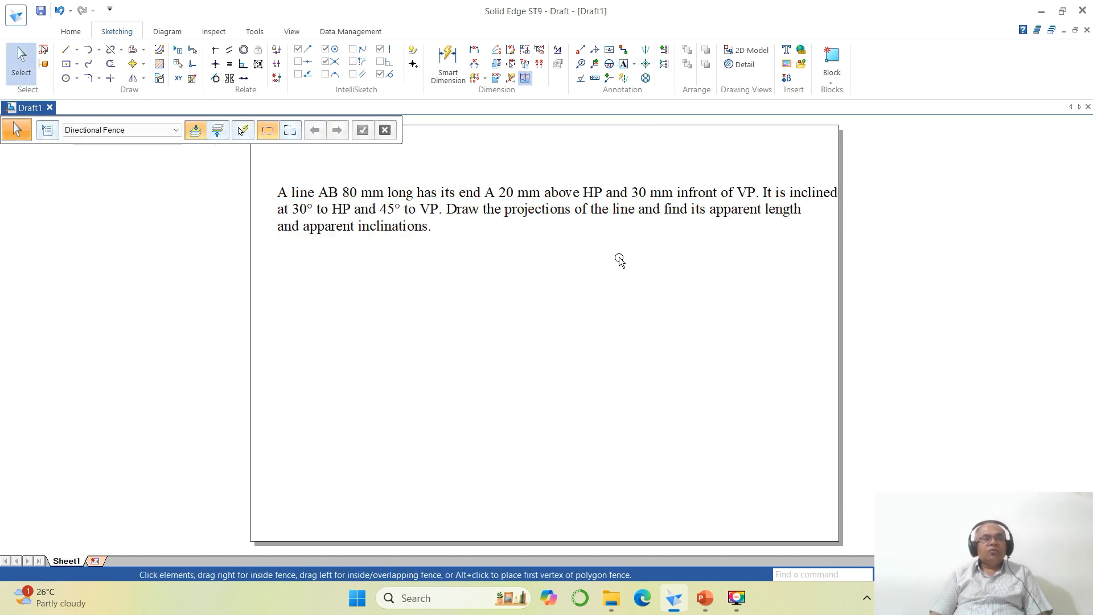
- Move the problem statement about 8.3 mm left and 18.4 mm up, into the sheet's upper left corner
{"action": "left_click", "coordinate": [132, 64]}
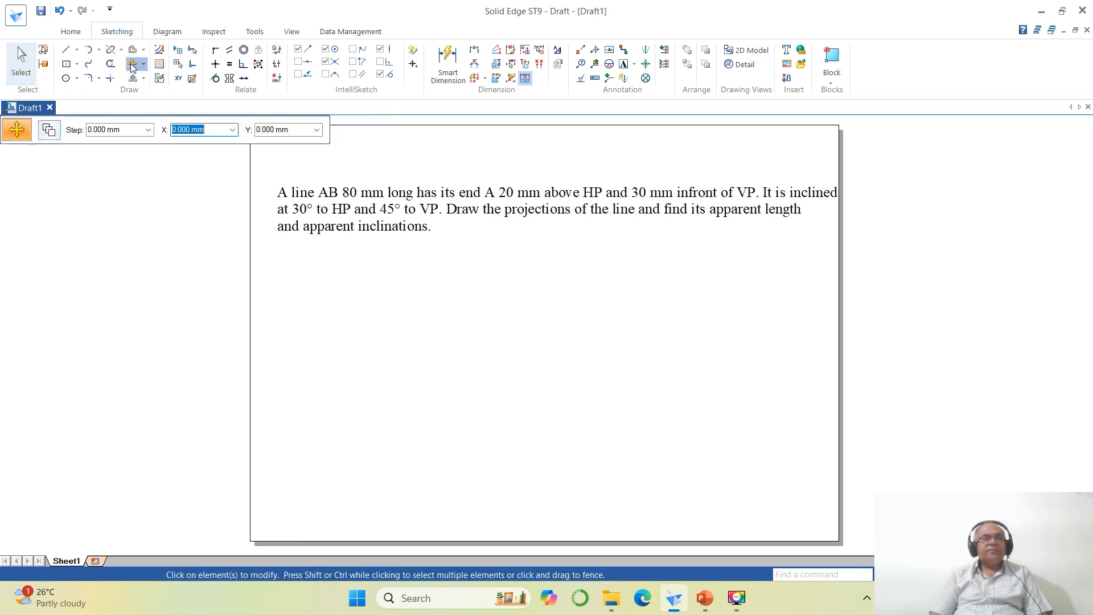
{"action": "left_click", "coordinate": [47, 132]}
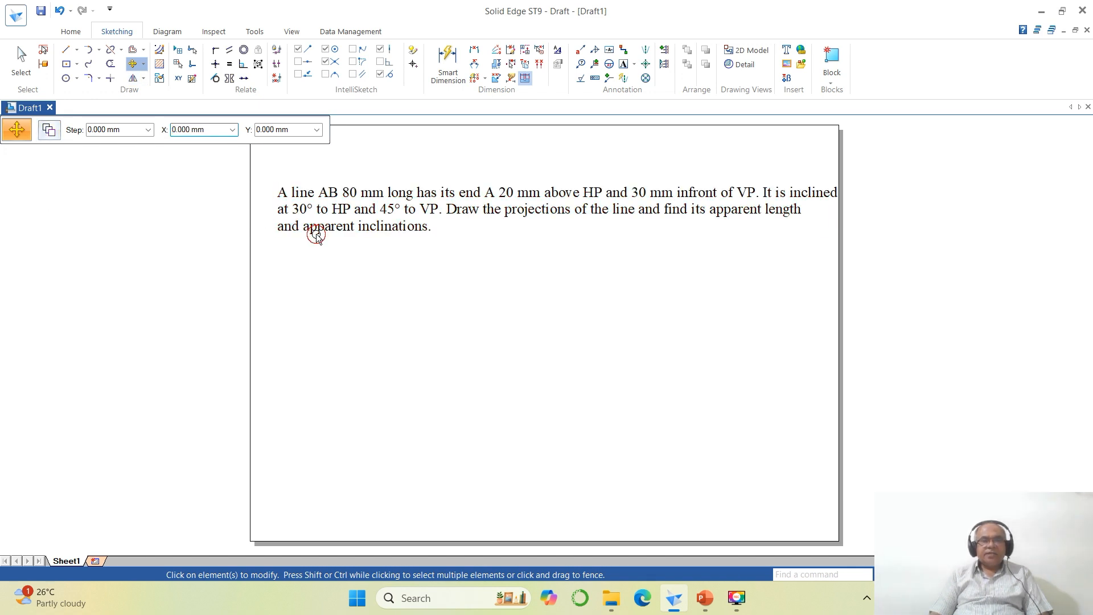
{"action": "left_click", "coordinate": [313, 236]}
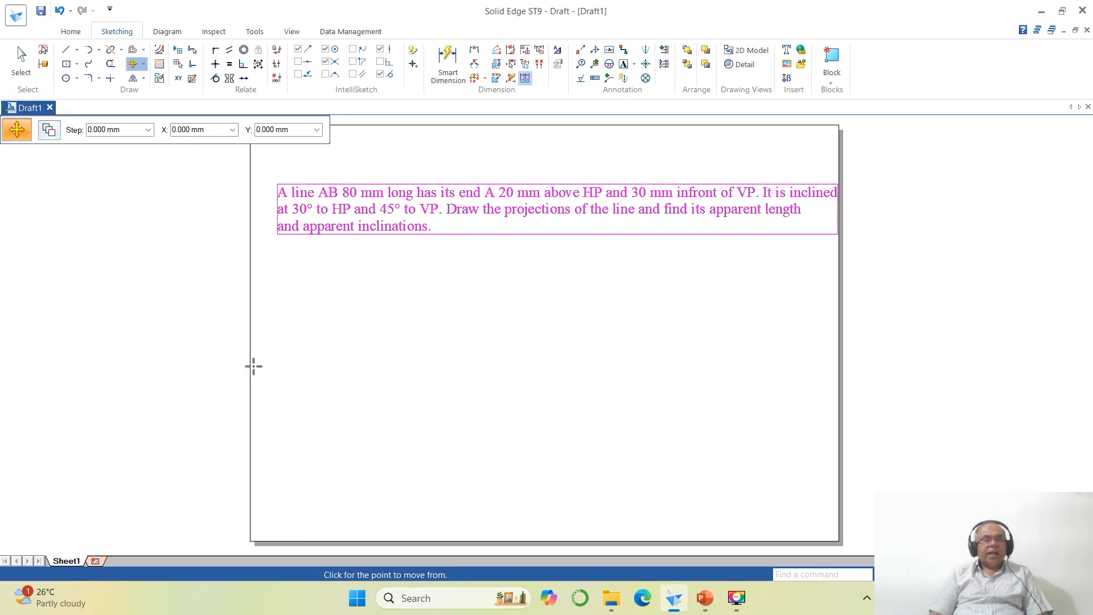
{"action": "left_click", "coordinate": [467, 363]}
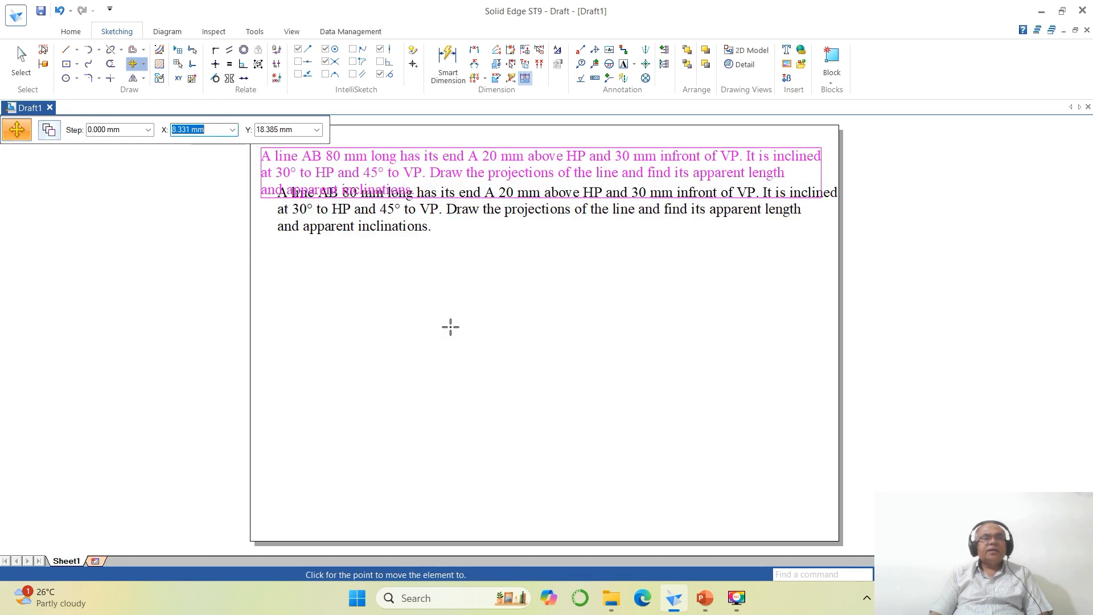
{"action": "key", "text": "Escape"}
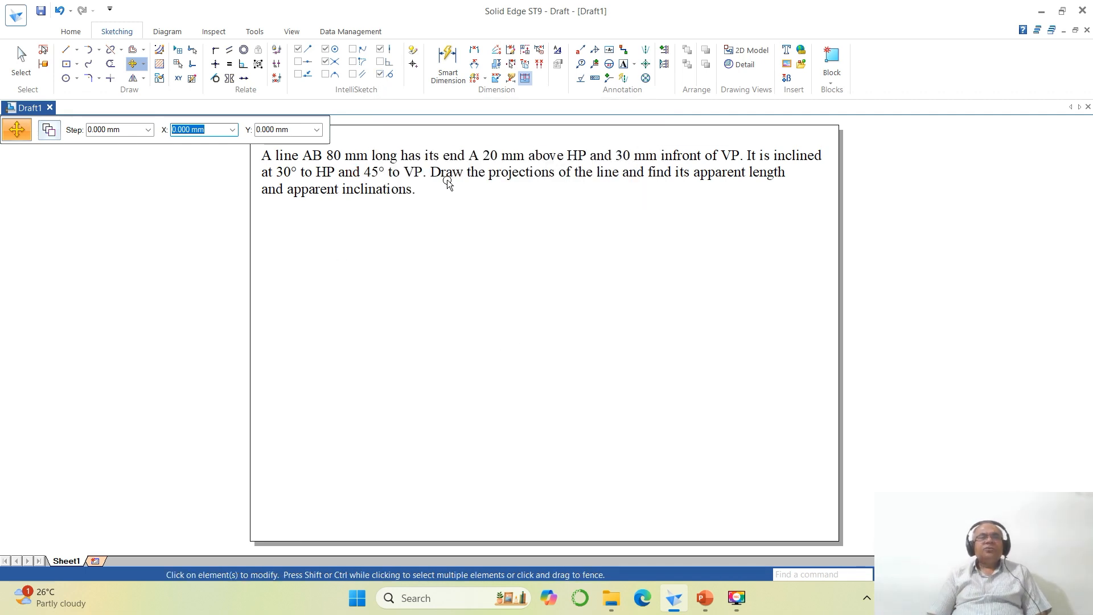
- Disable center and tangent recognition in IntelliSketch and set the width for new lines to 0.05 mm
{"action": "left_click", "coordinate": [326, 49]}
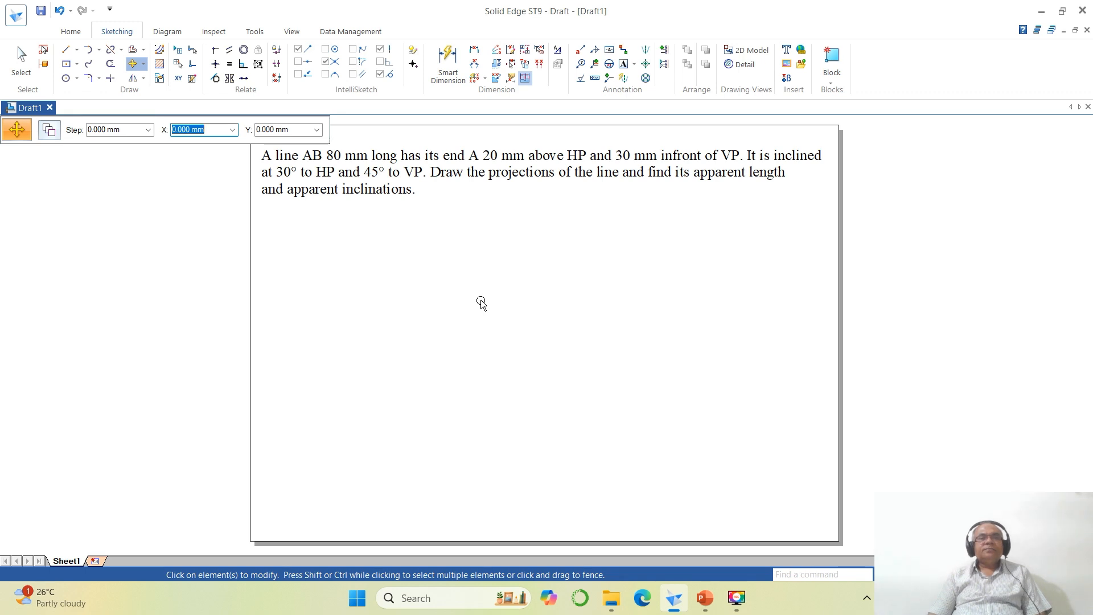
{"action": "left_click", "coordinate": [380, 74]}
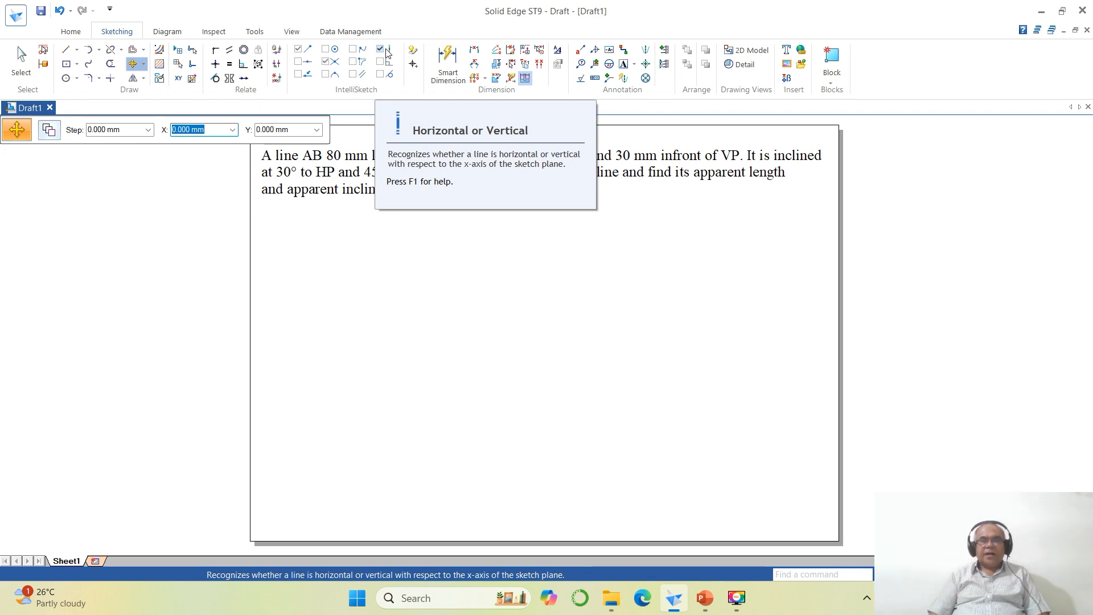
{"action": "left_click", "coordinate": [66, 51]}
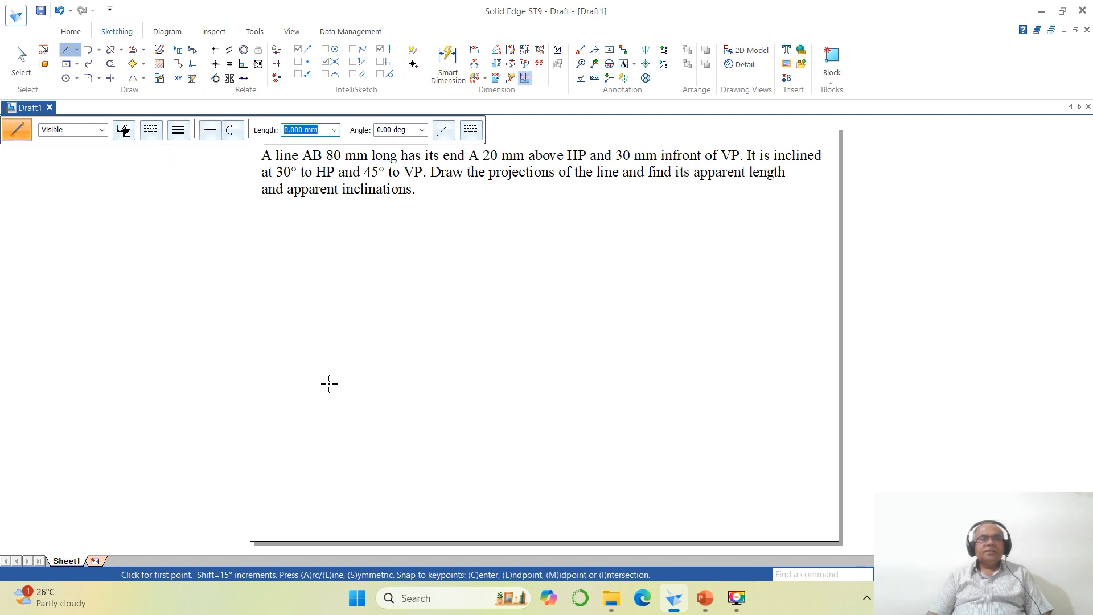
{"action": "left_click", "coordinate": [178, 131]}
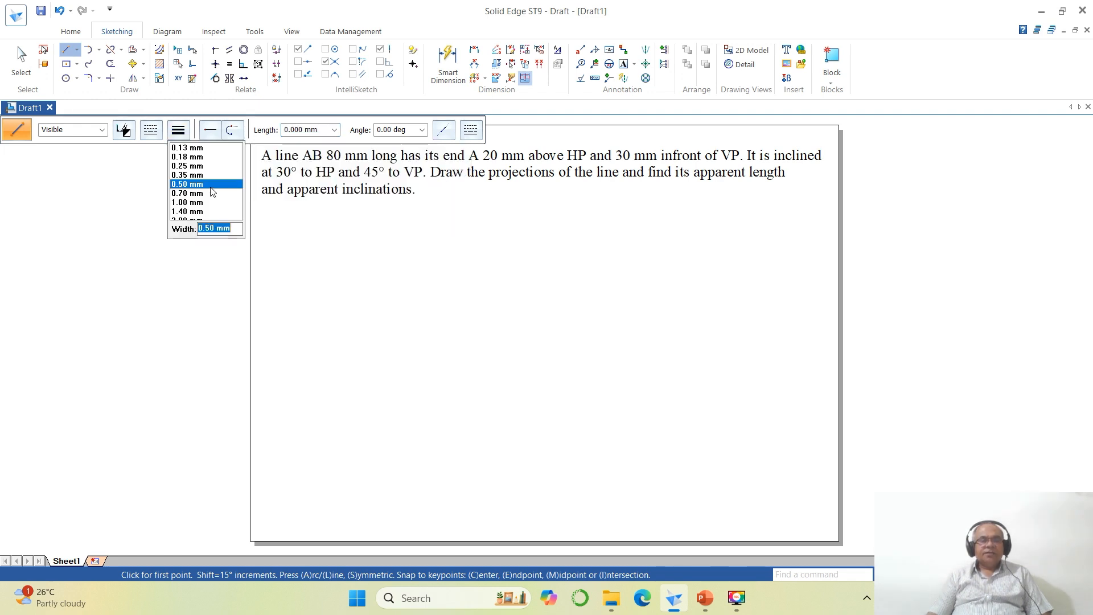
{"action": "type", "text": ".0"}
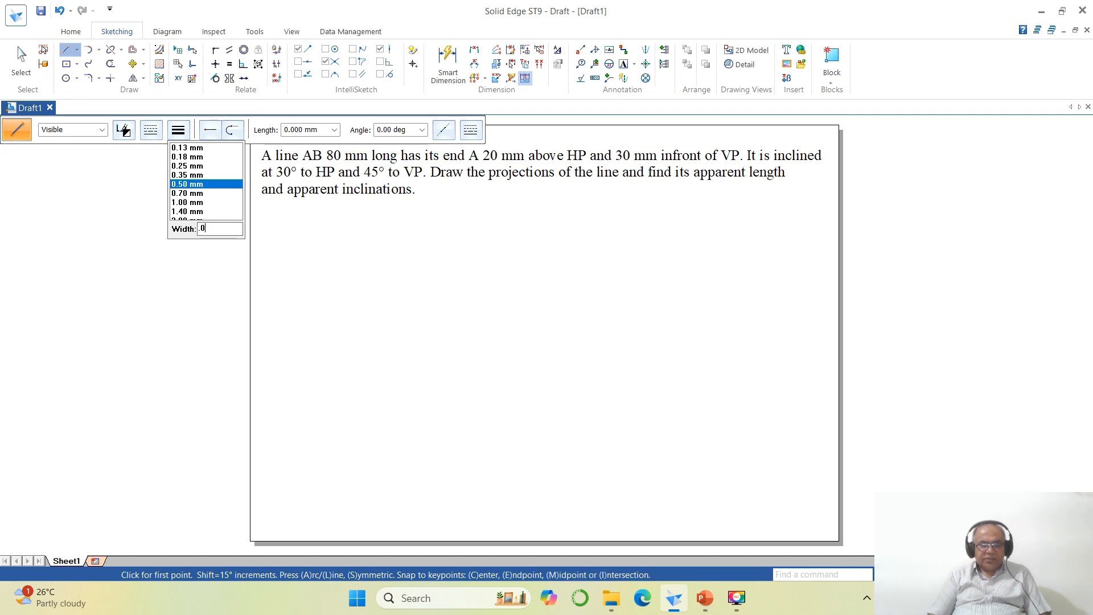
{"action": "type", "text": "5"}
{"action": "key", "text": "Return"}
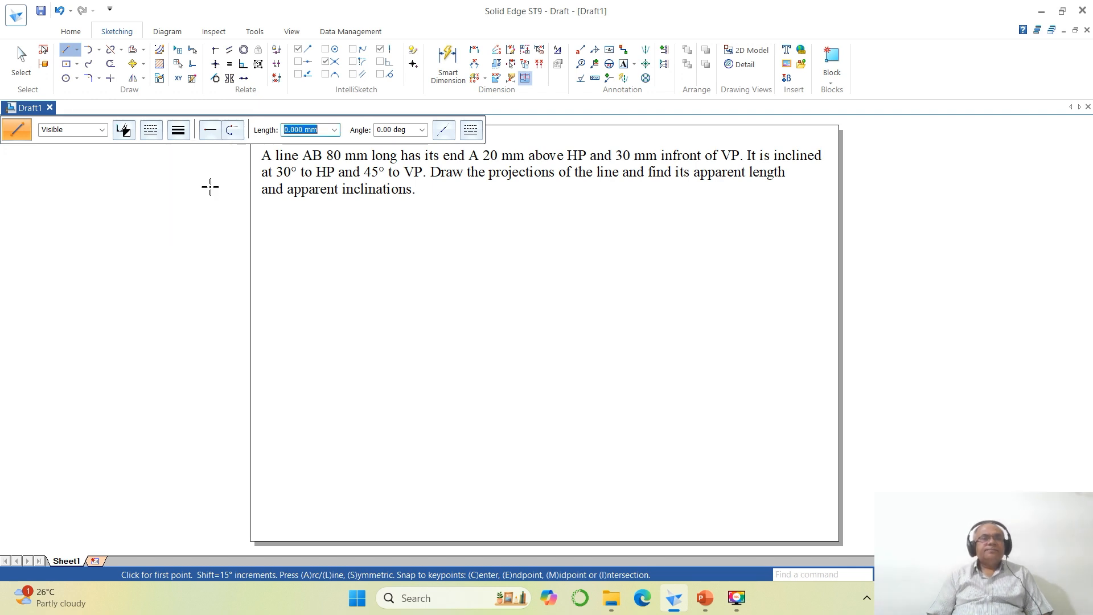
{"action": "left_click", "coordinate": [178, 130]}
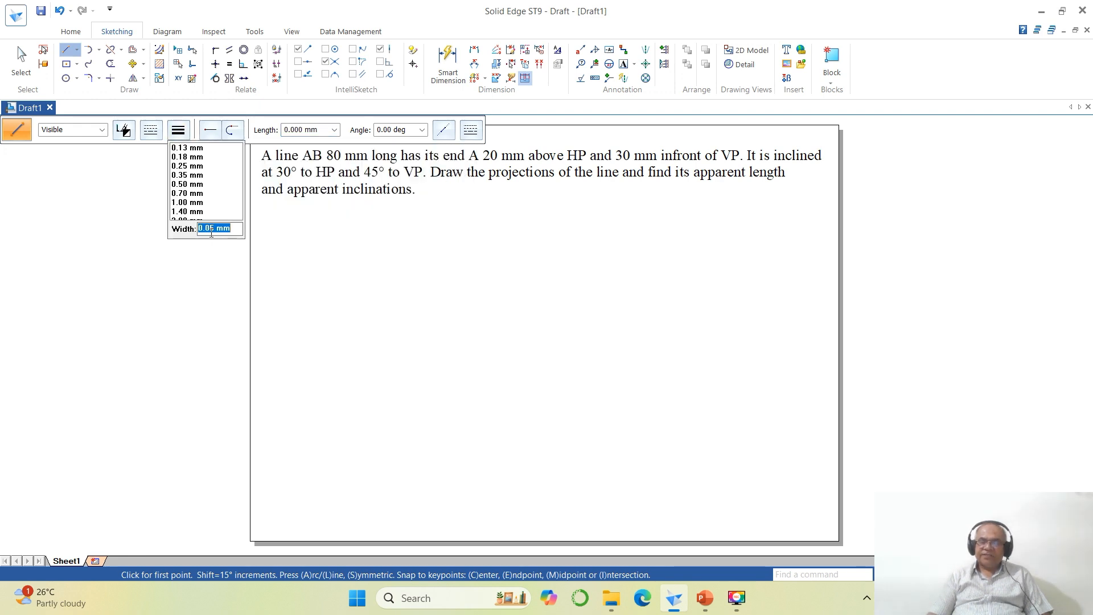
- Draw a horizontal reference line about 190 mm long across the middle of the sheet and end the line chain
{"action": "left_click", "coordinate": [339, 351]}
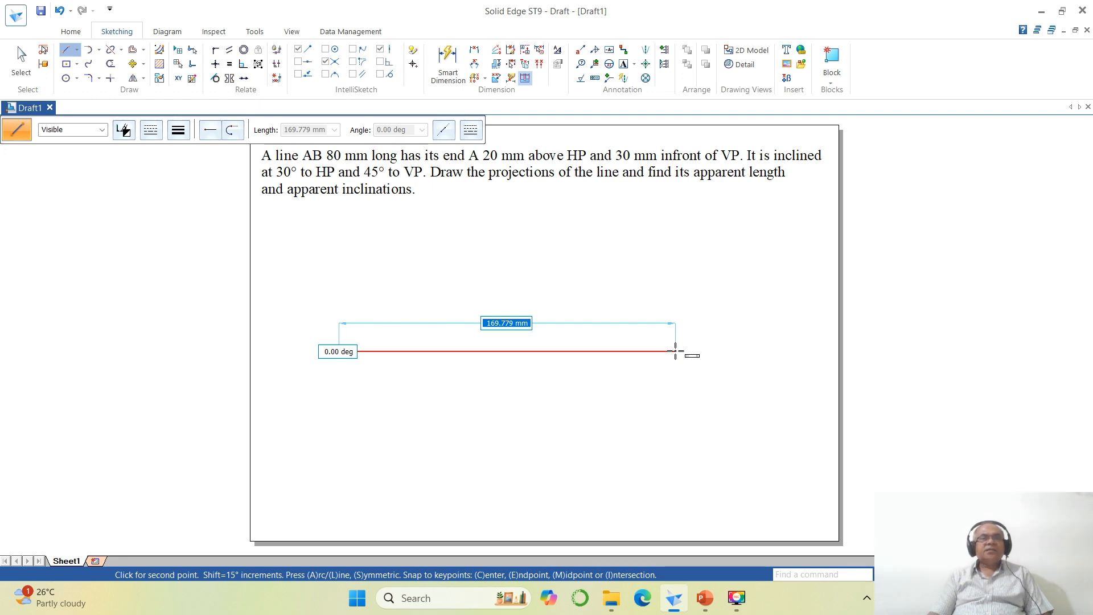
{"action": "left_click", "coordinate": [380, 50]}
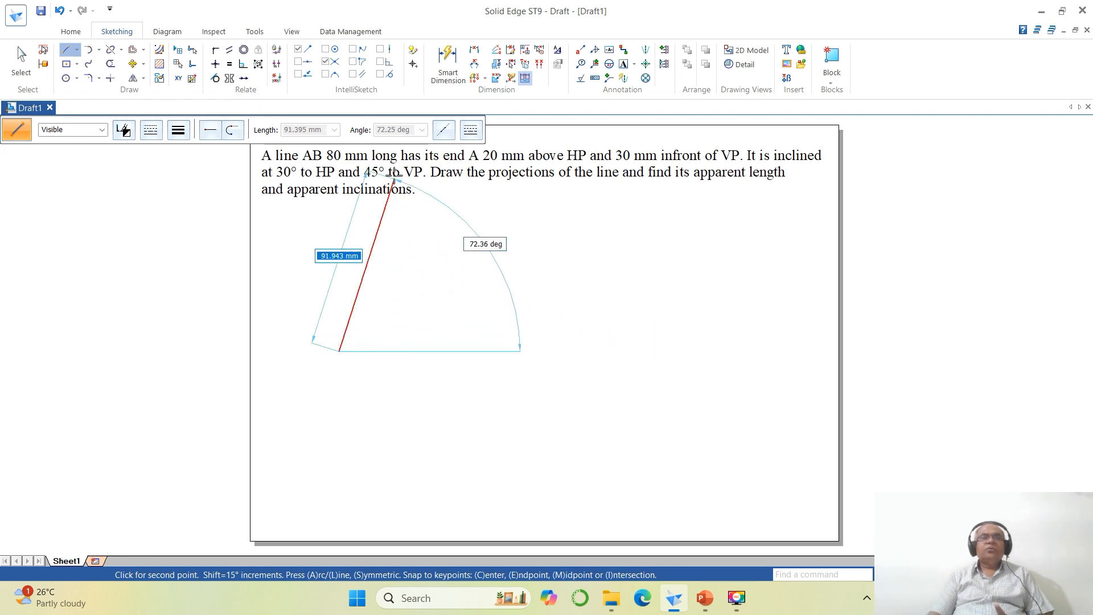
{"action": "left_click", "coordinate": [380, 51]}
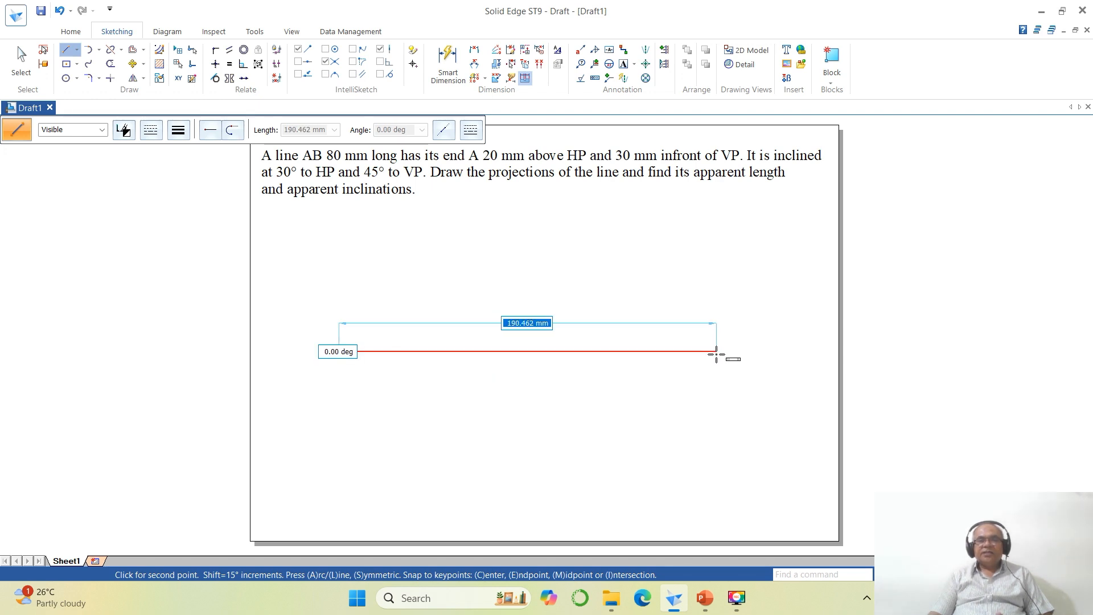
{"action": "left_click", "coordinate": [717, 352]}
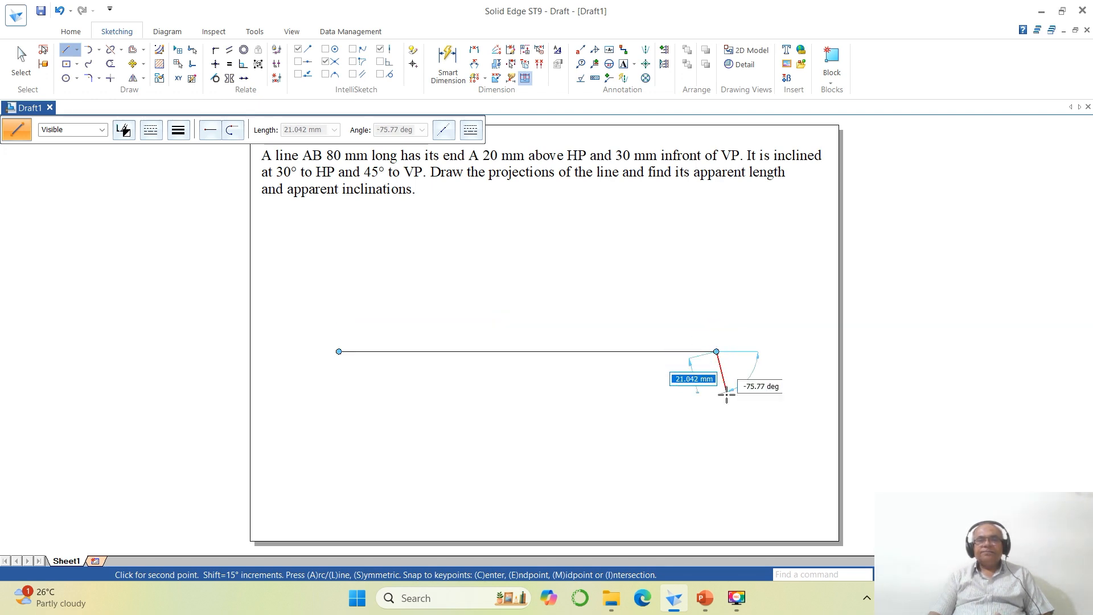
{"action": "right_click", "coordinate": [740, 466]}
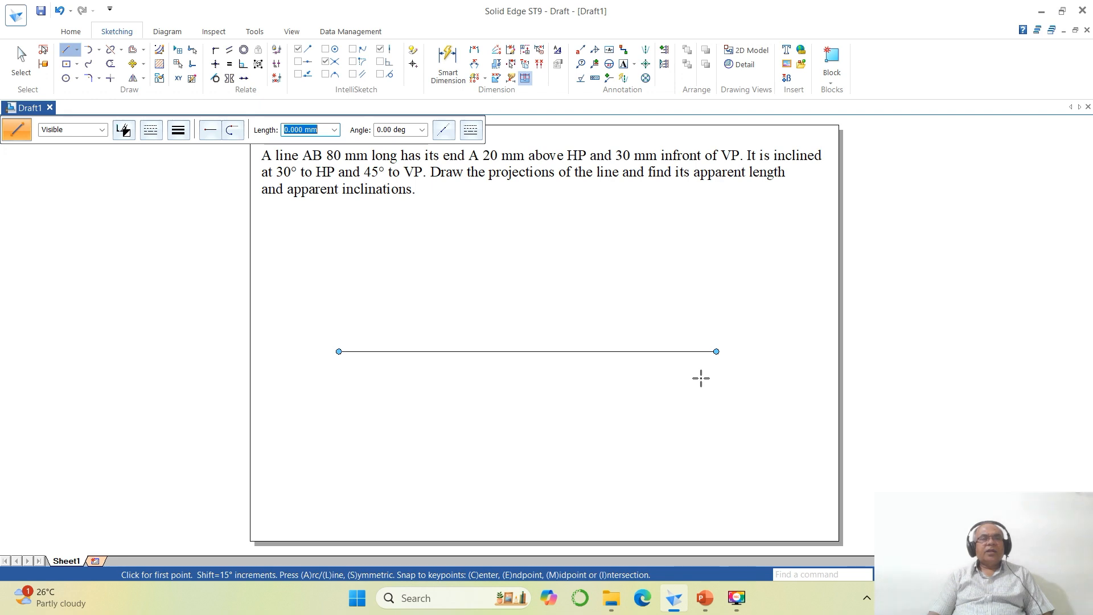
- Label the reference line's left end X and right end Y in text of size 3
{"action": "left_click", "coordinate": [623, 64]}
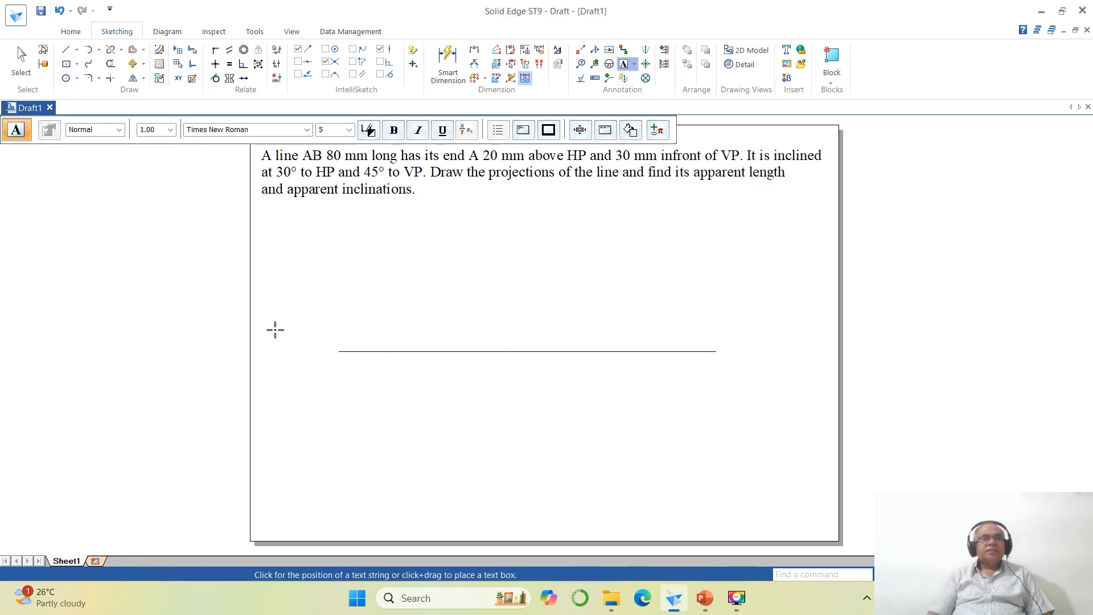
{"action": "left_click", "coordinate": [330, 131]}
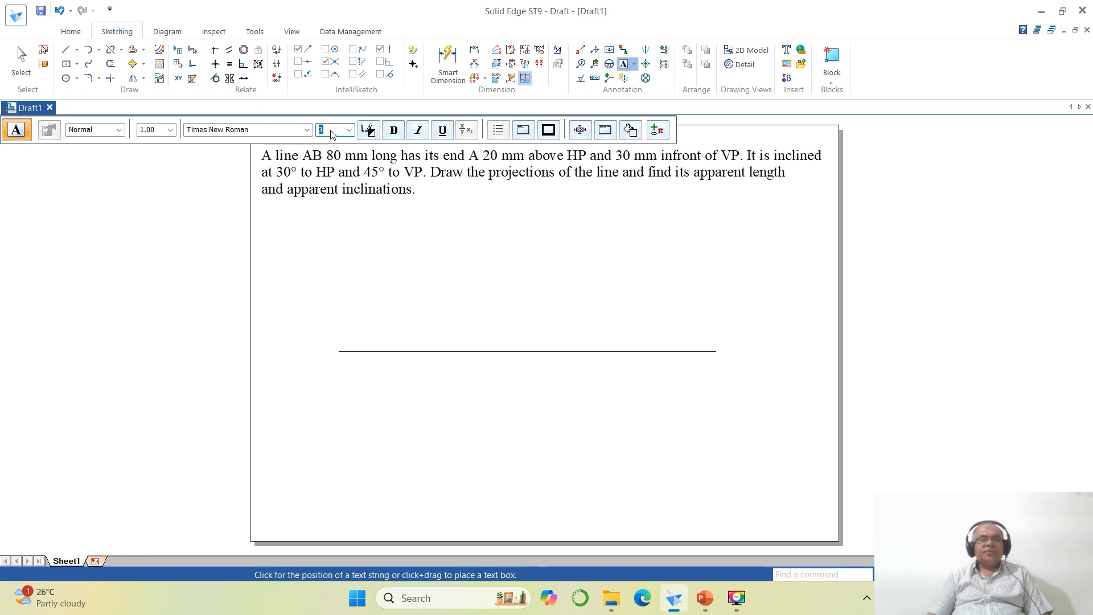
{"action": "left_click", "coordinate": [324, 350]}
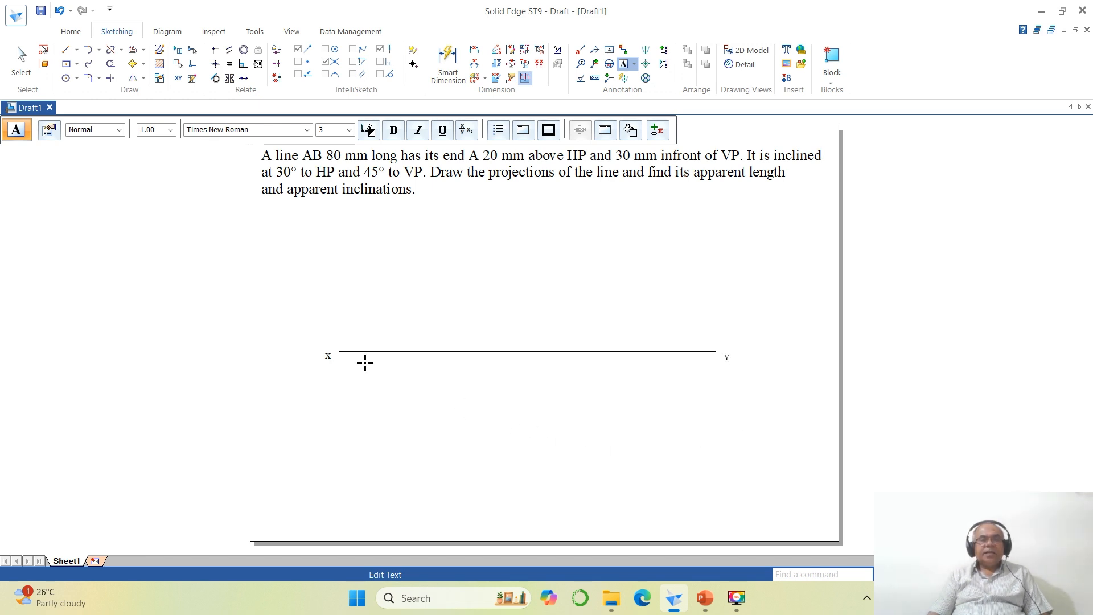
- Place the labels VP above and HP below the reference line near its X end
{"action": "left_click", "coordinate": [339, 340]}
{"action": "type", "text": "VP"}
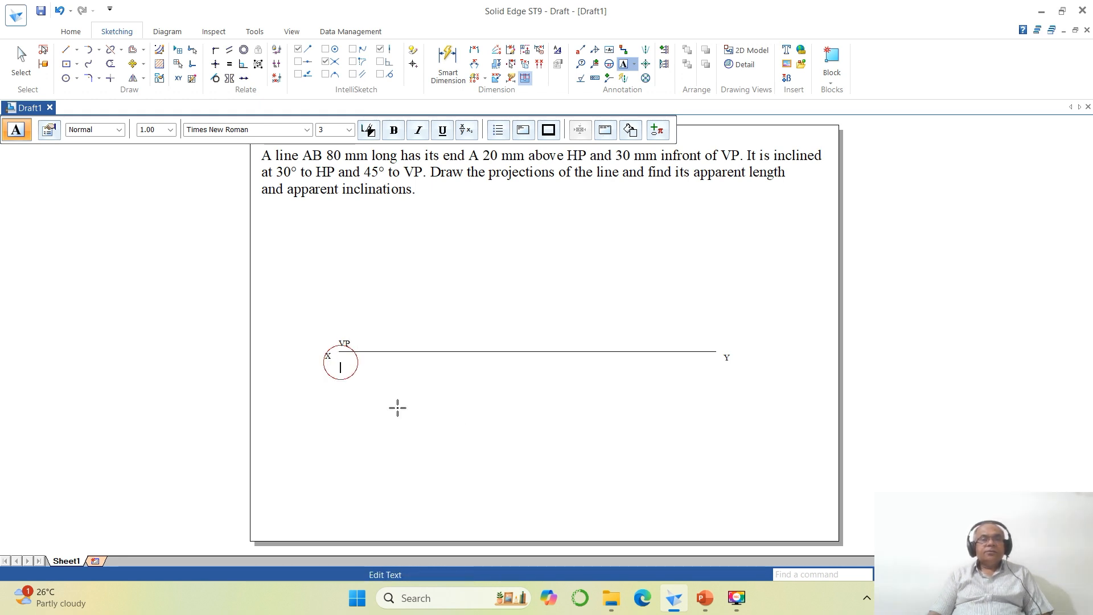
{"action": "type", "text": "H"}
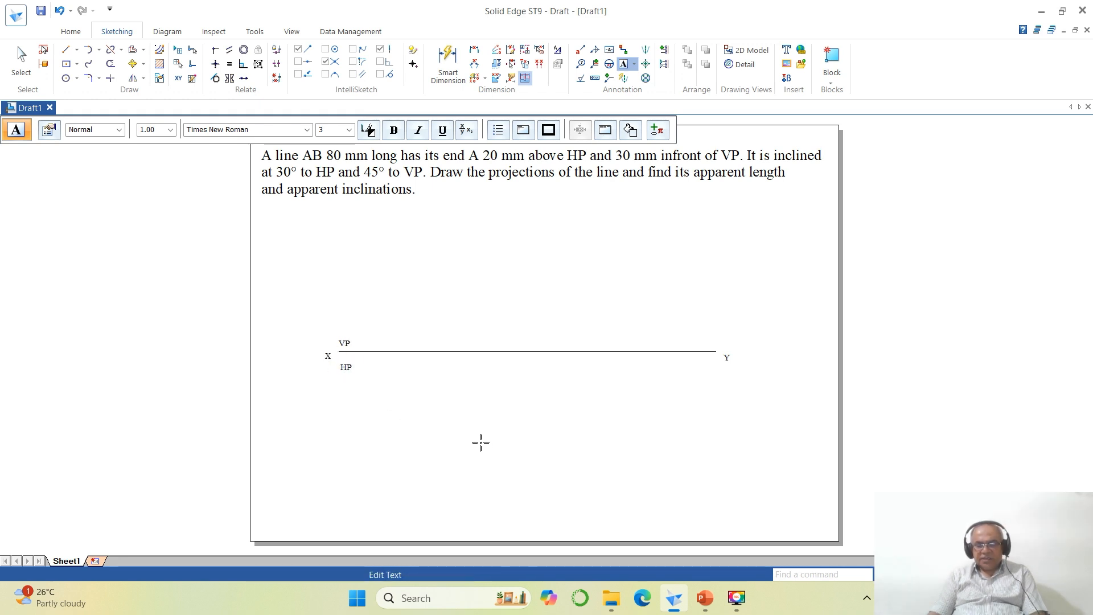
{"action": "type", "text": "P"}
{"action": "key", "text": "Return"}
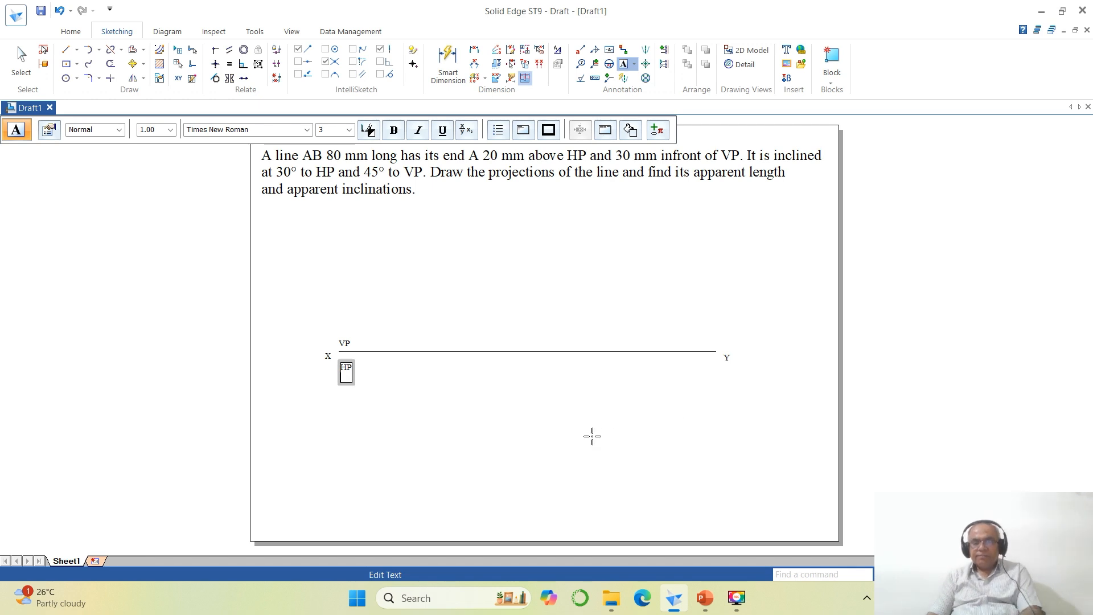
{"action": "left_click", "coordinate": [448, 407]}
{"action": "left_click", "coordinate": [556, 427]}
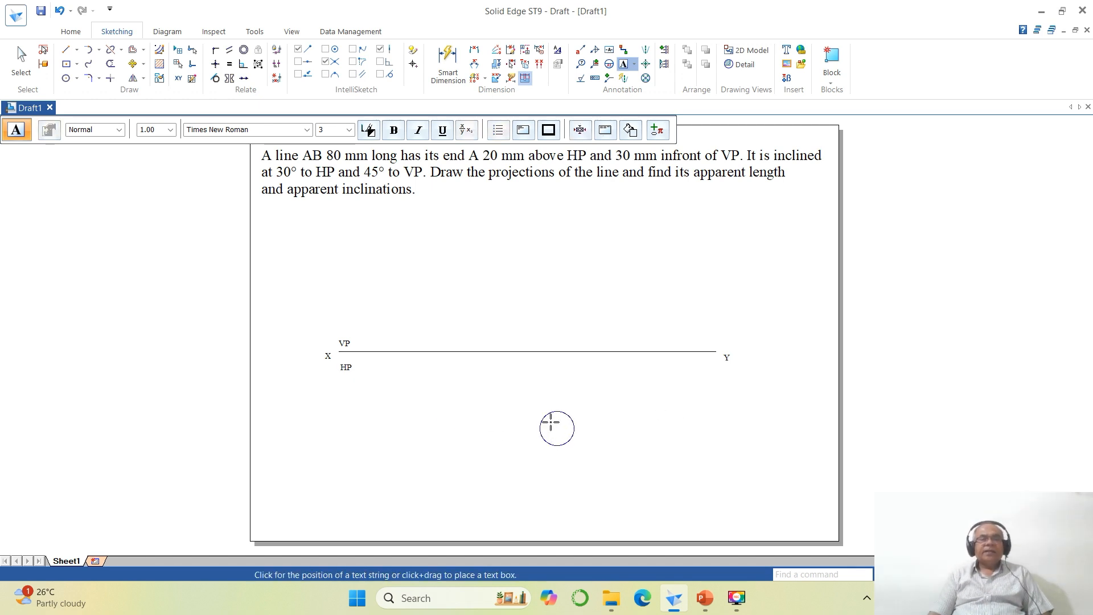